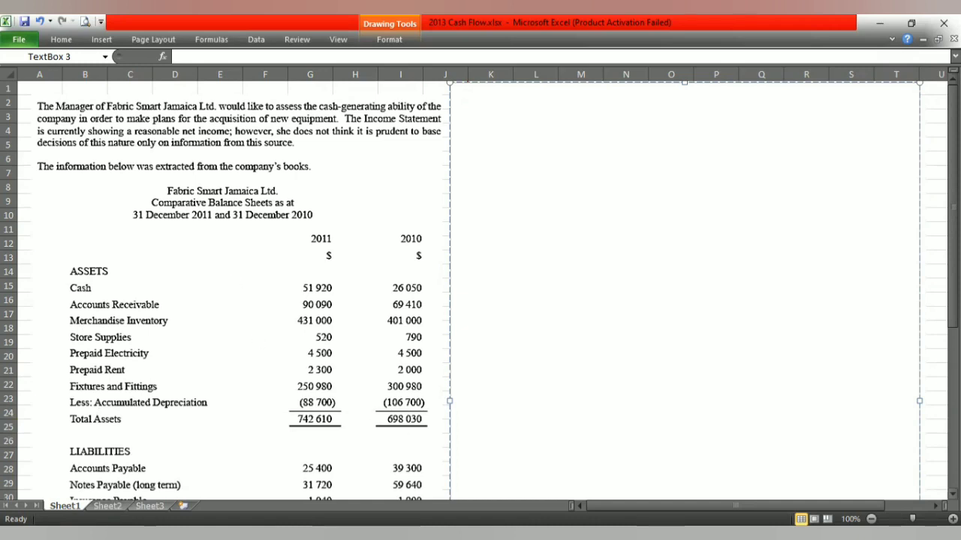
# Look through the comparative balance sheets on Sheet1 and delete the blank text box covering the income statement.
pyautogui.scroll(-4, 277, 323)
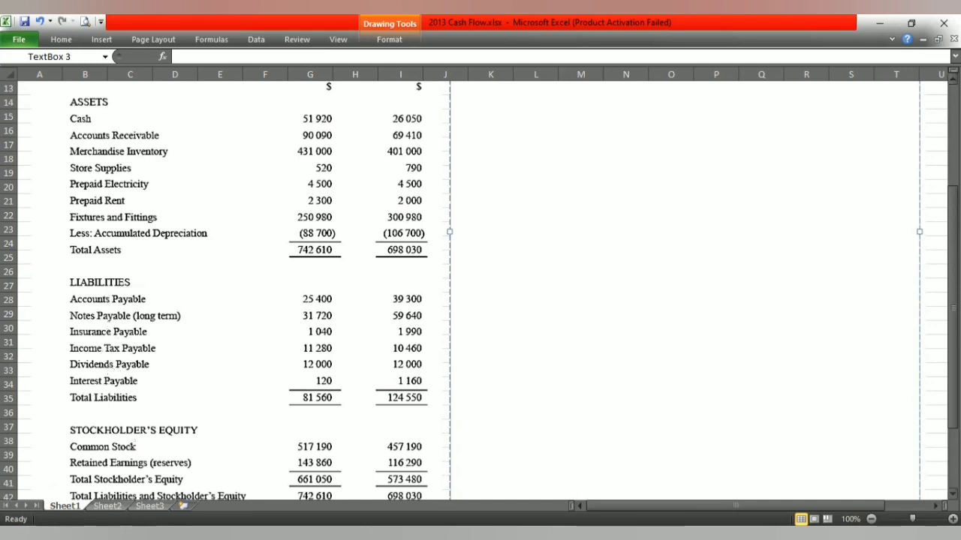
pyautogui.scroll(-1, 124, 458)
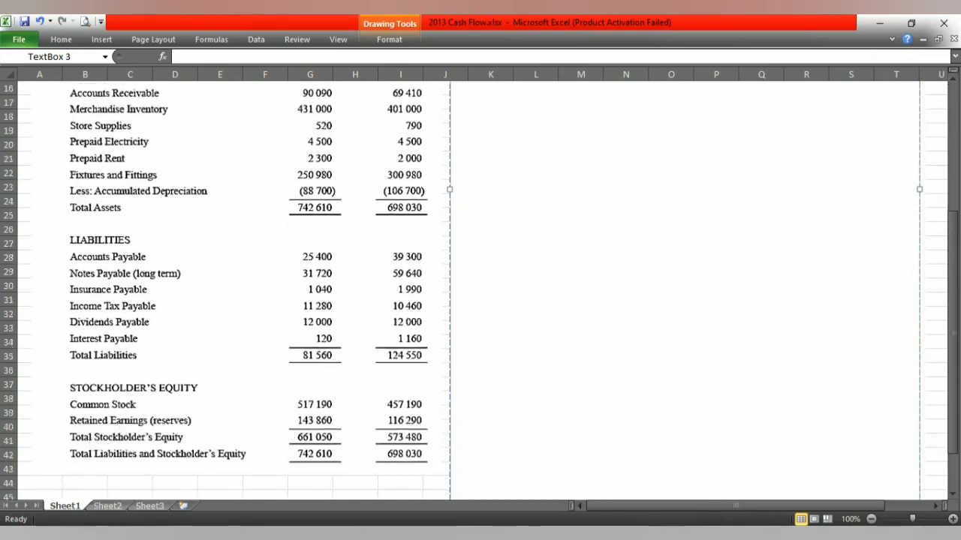
pyautogui.moveTo(953, 435)
pyautogui.mouseDown()
pyautogui.moveTo(953, 338)
pyautogui.moveTo(953, 432)
pyautogui.mouseUp()
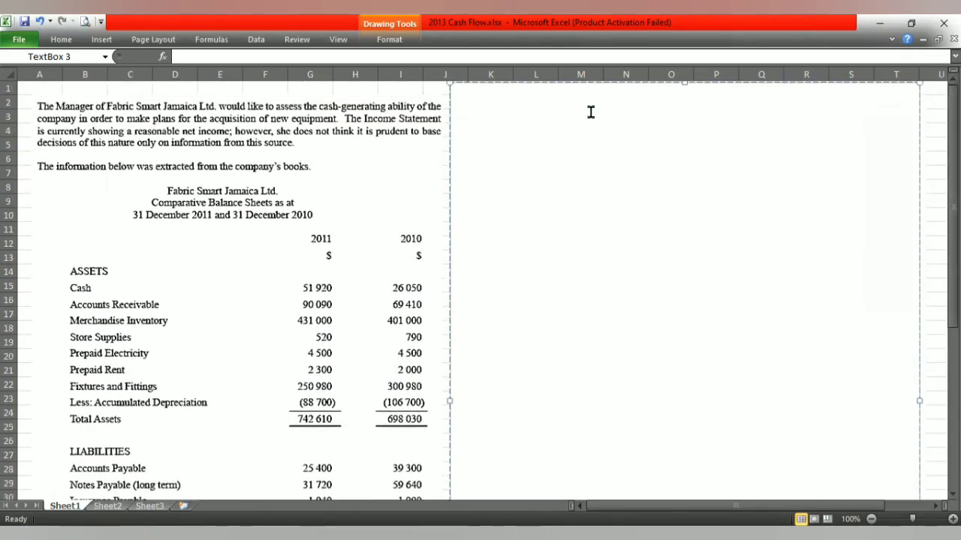
pyautogui.press('Delete')
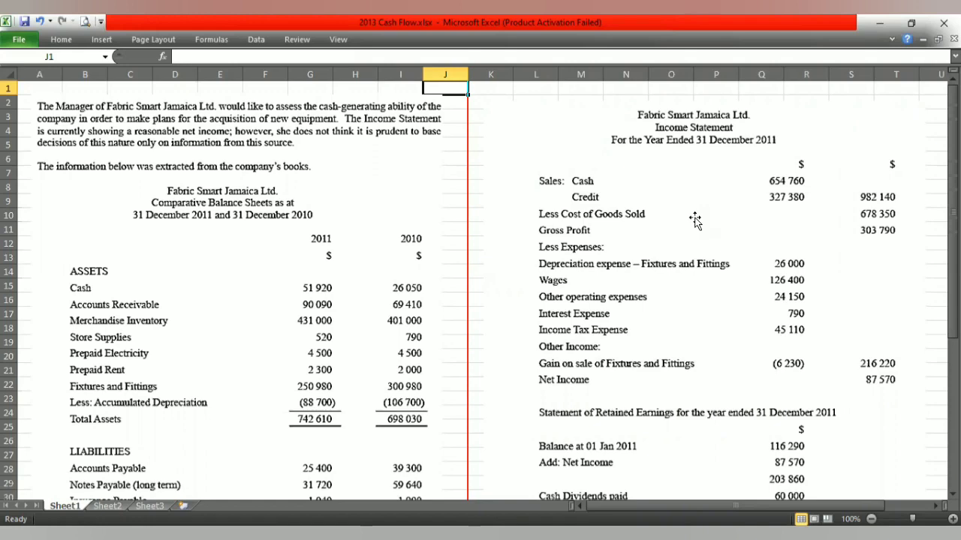
# Examine the income statement, additional information and task requirement, and mark the net income, interest expense and income tax expense figures.
pyautogui.moveTo(953, 158); pyautogui.dragTo(953, 171)
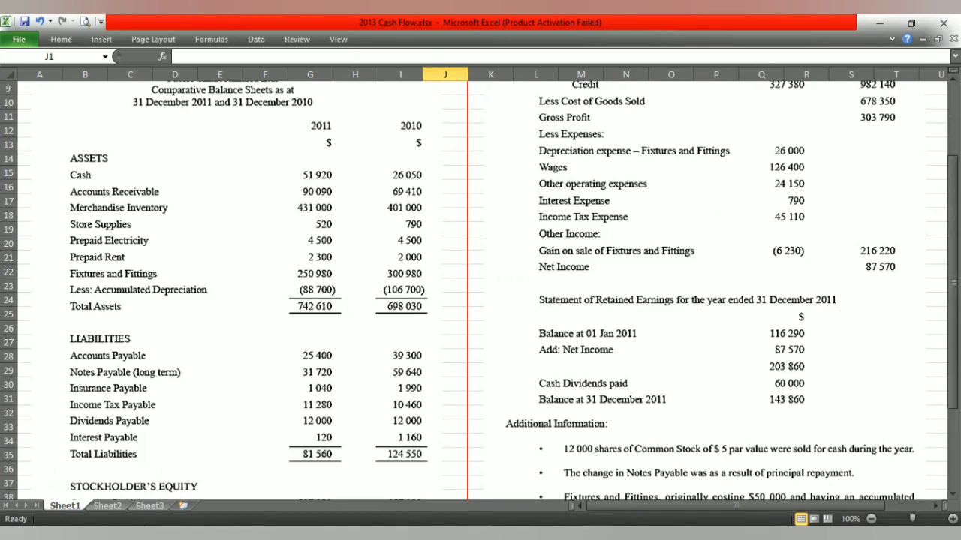
pyautogui.moveTo(953, 397); pyautogui.dragTo(953, 408)
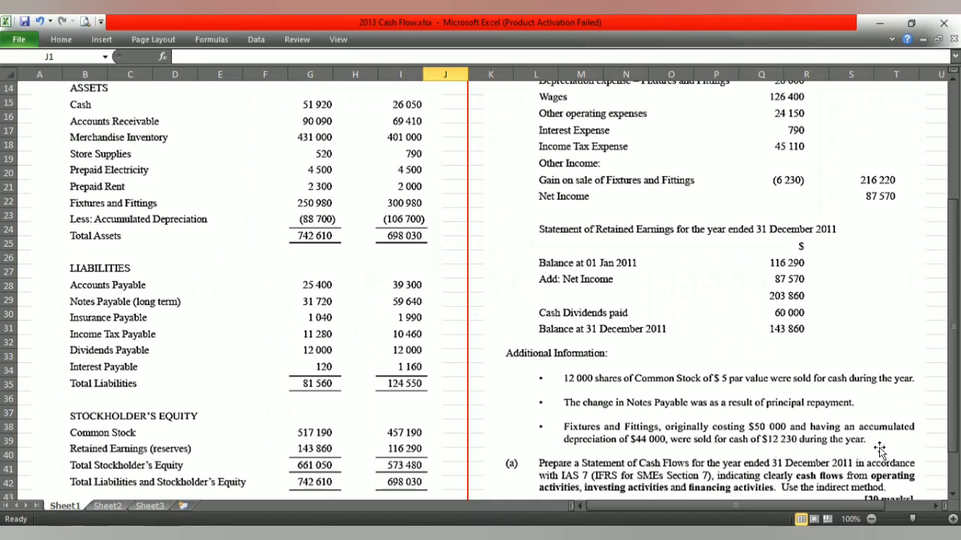
pyautogui.moveTo(953, 433); pyautogui.dragTo(954, 438)
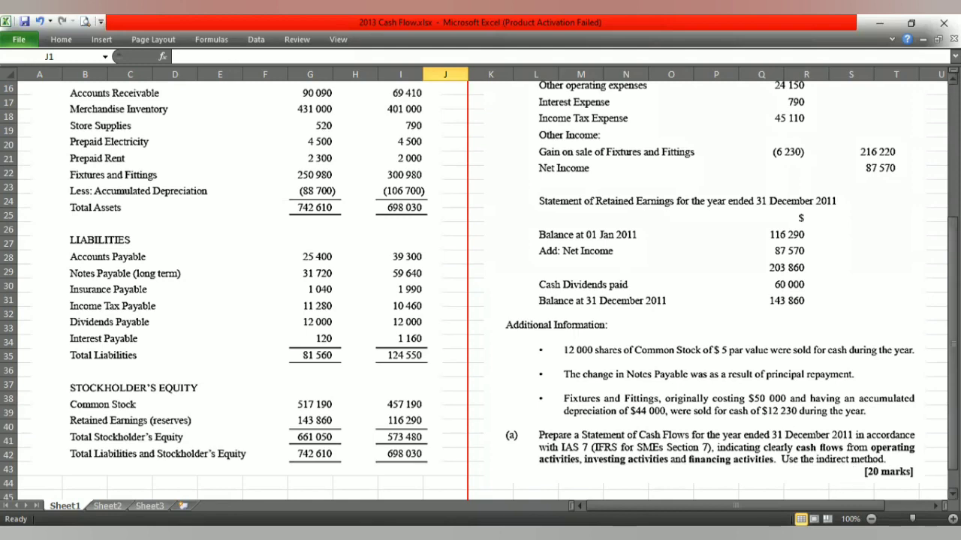
pyautogui.scroll(5, 489, 132)
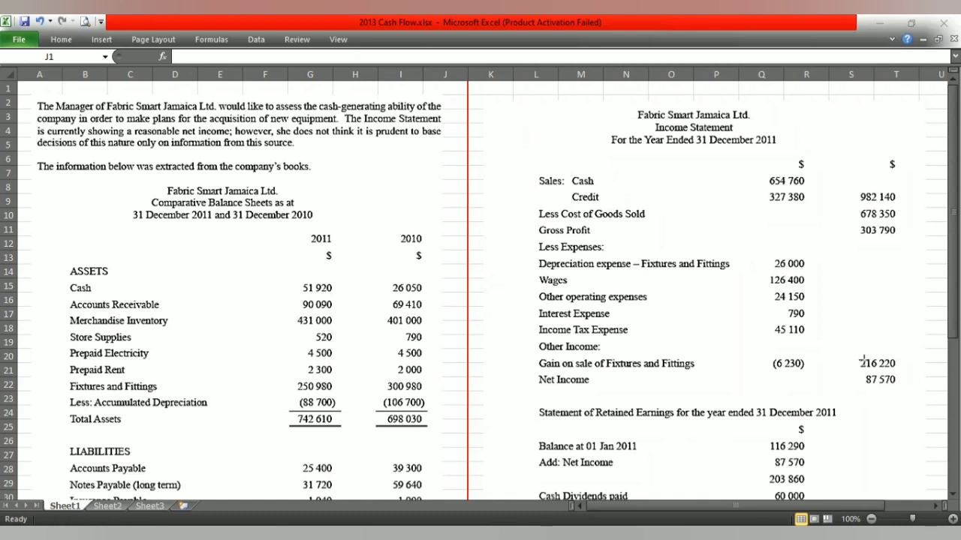
pyautogui.moveTo(853, 371); pyautogui.dragTo(904, 389)
pyautogui.moveTo(752, 302); pyautogui.dragTo(818, 342)
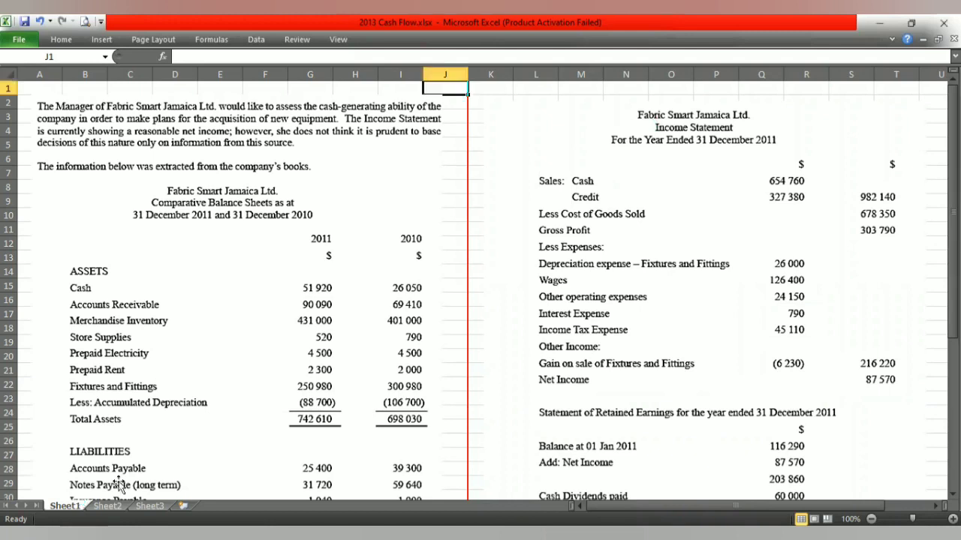
# On Sheet2, shrink the top blank text box to uncover the Operating Activities heading and the Net Income before interest and tax row.
pyautogui.click(107, 506)
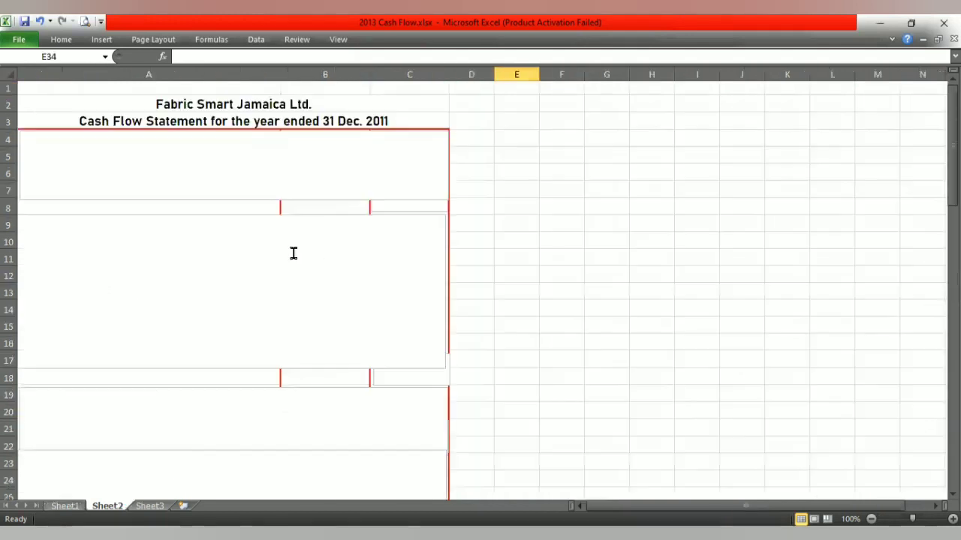
pyautogui.click(232, 136)
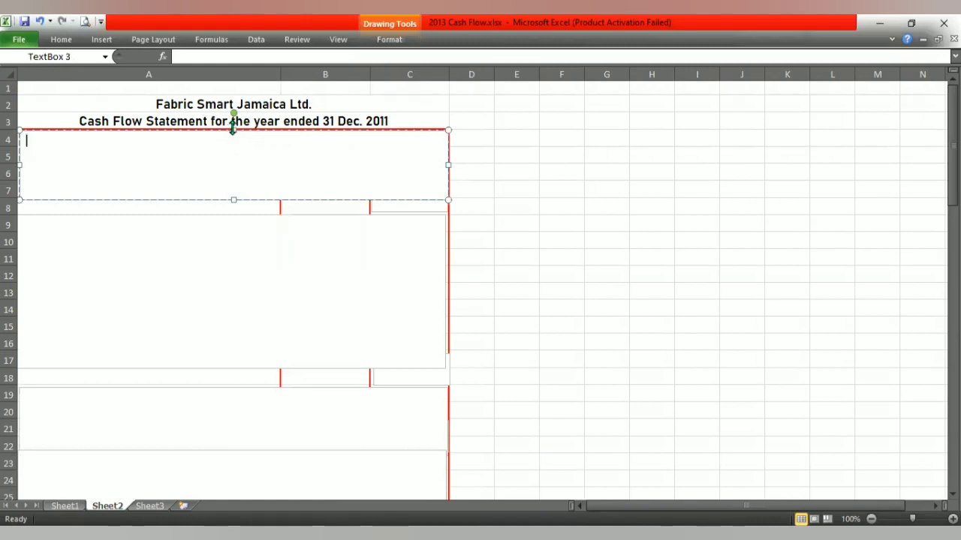
pyautogui.moveTo(231, 131); pyautogui.dragTo(231, 147)
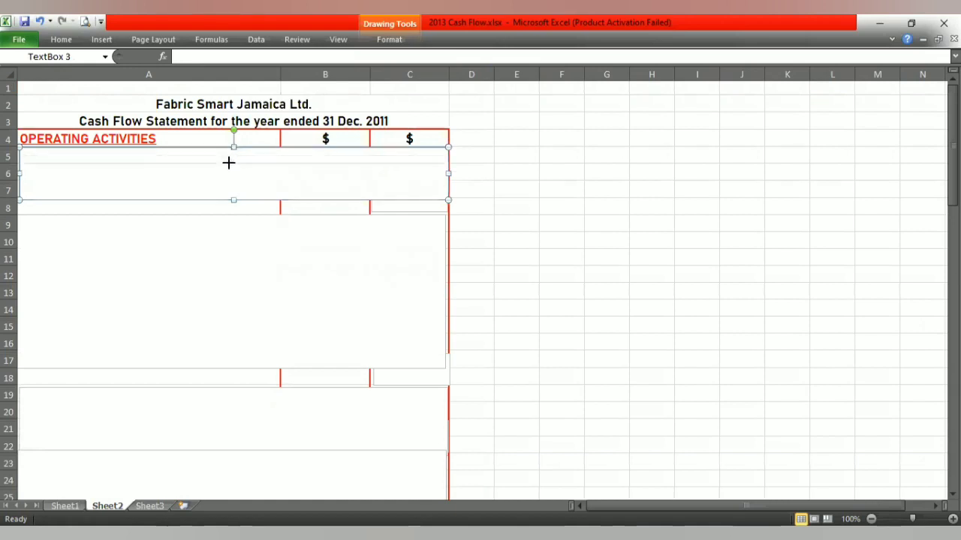
pyautogui.moveTo(233, 148); pyautogui.dragTo(233, 166)
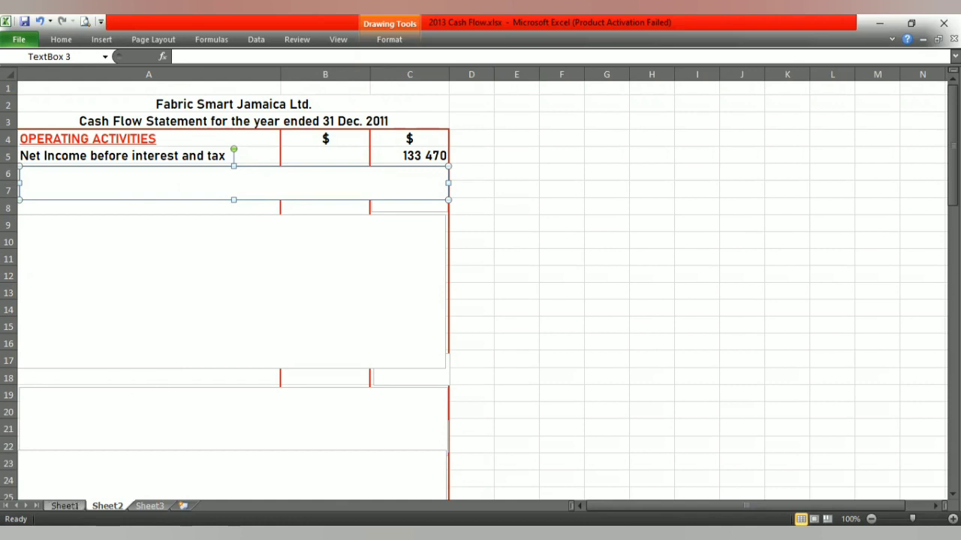
pyautogui.click(65, 506)
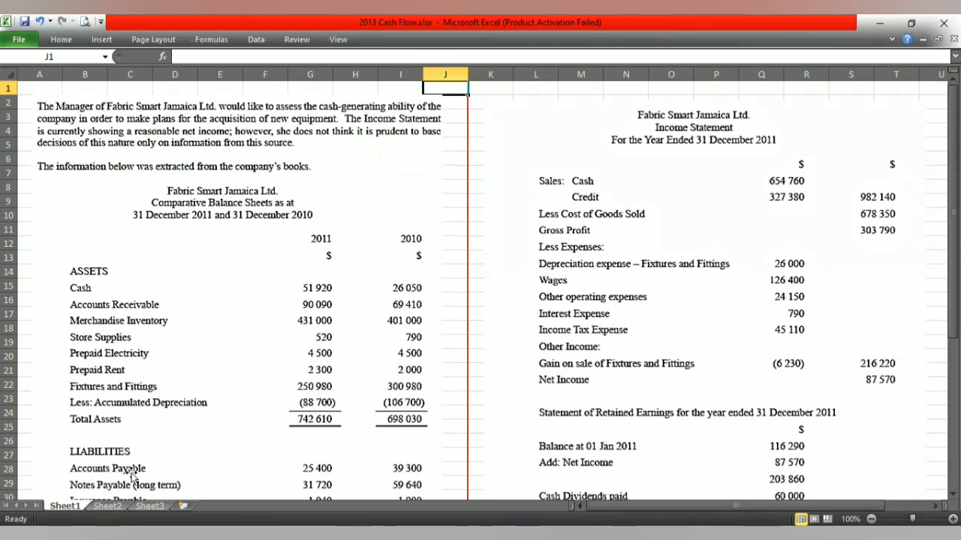
pyautogui.click(107, 506)
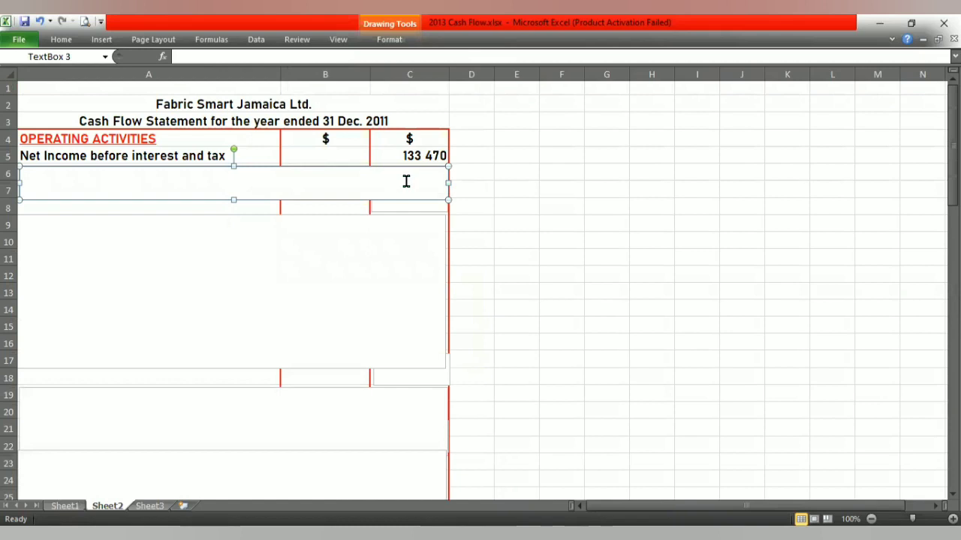
pyautogui.moveTo(233, 166); pyautogui.dragTo(233, 162)
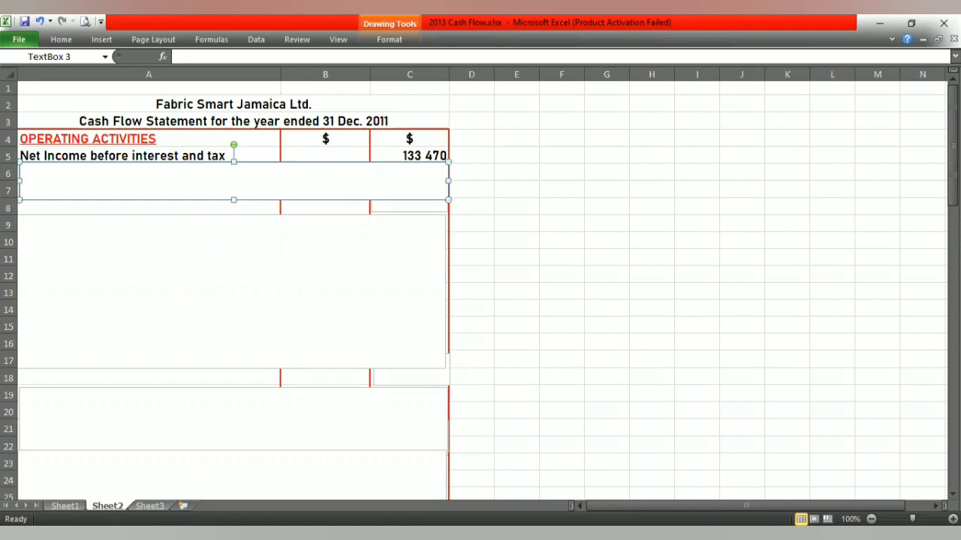
# On Sheet1, outline the fixtures and fittings depreciation expense line and the note about the sale of fixtures and fittings.
pyautogui.hotkey('ctrl', 'pageup')
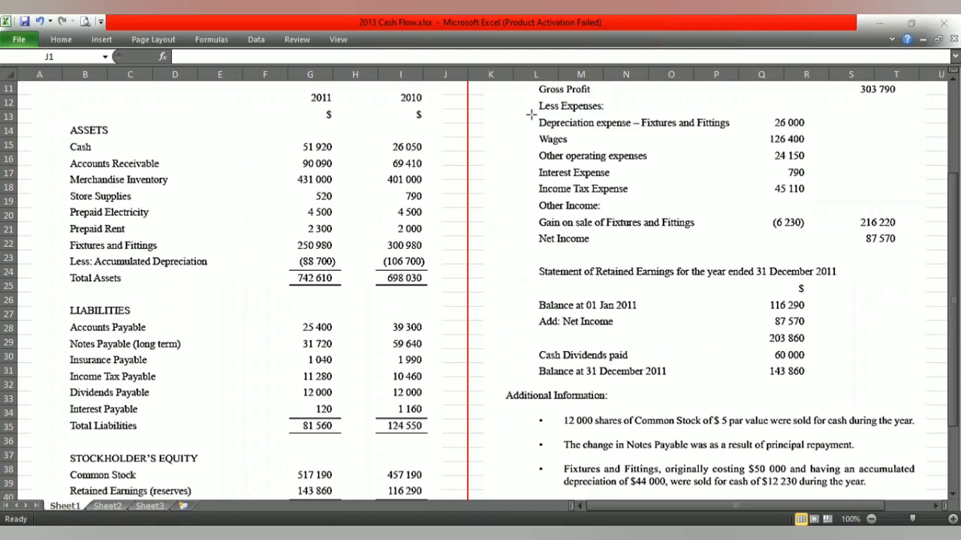
pyautogui.moveTo(531, 114); pyautogui.dragTo(816, 135)
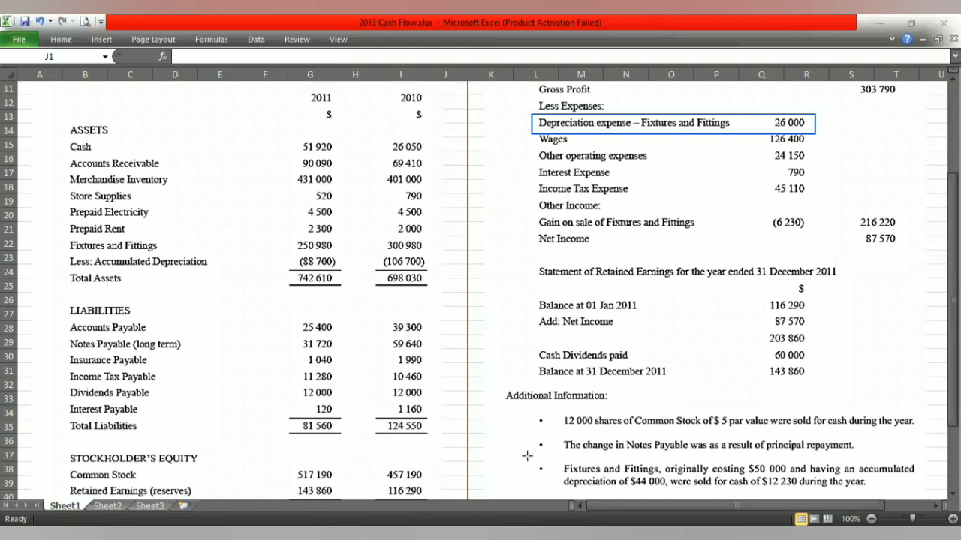
pyautogui.moveTo(526, 457); pyautogui.dragTo(930, 496)
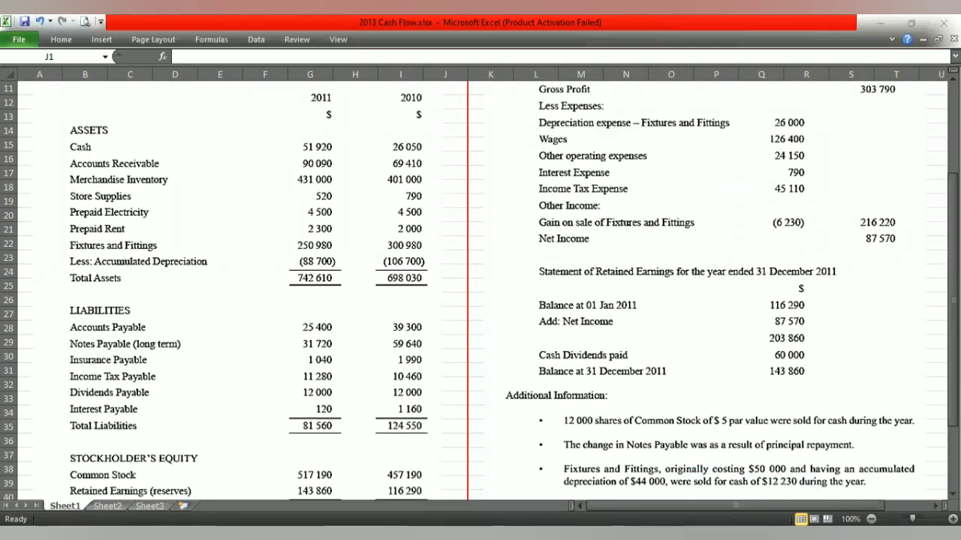
# On Sheet2, shrink the top blank text box to uncover the depreciation in row 6, and delete it to uncover row 7.
pyautogui.hotkey('alt', 'Tab')
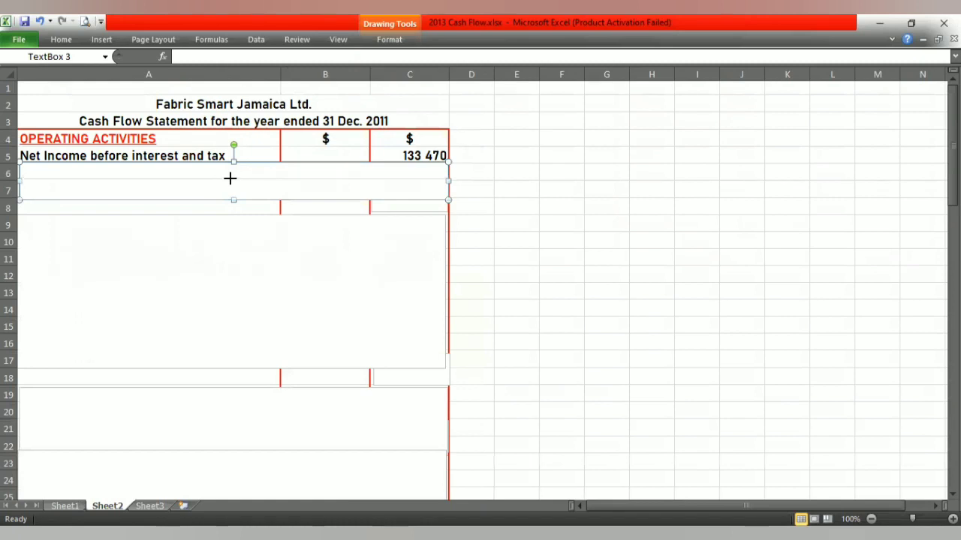
pyautogui.moveTo(233, 163); pyautogui.dragTo(232, 180)
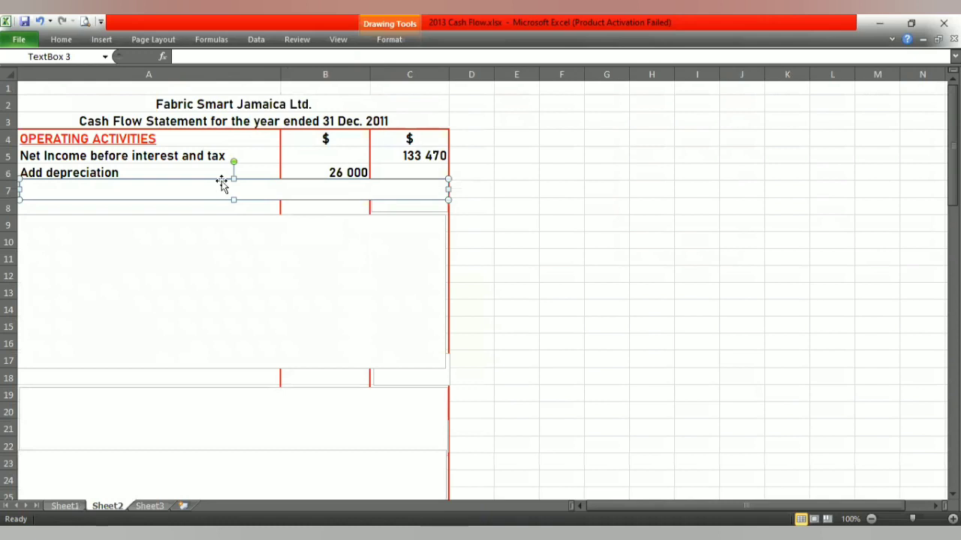
pyautogui.press('Delete')
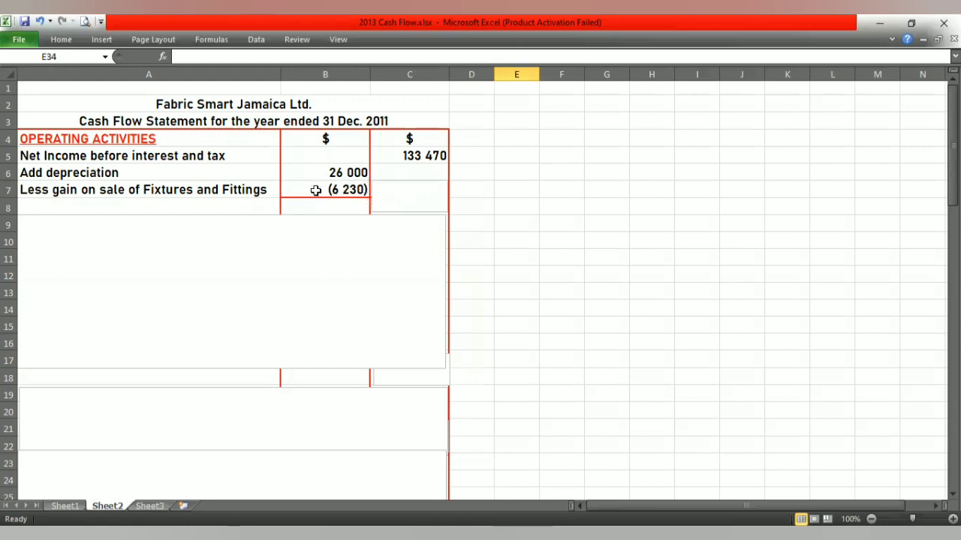
# Shrink the small blank text box in column C to uncover the row 7 subtotal, and delete it to uncover row 8.
pyautogui.click(393, 180)
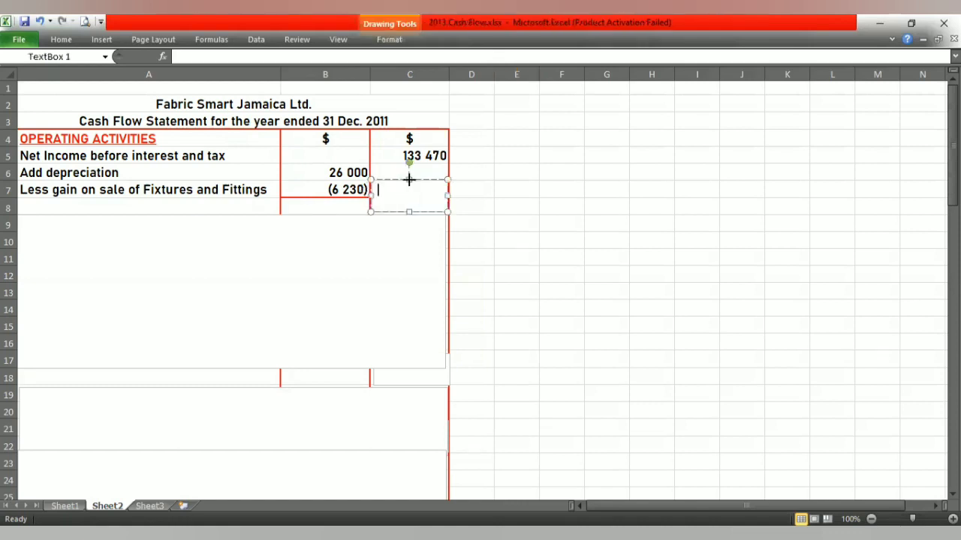
pyautogui.moveTo(409, 180); pyautogui.dragTo(409, 195)
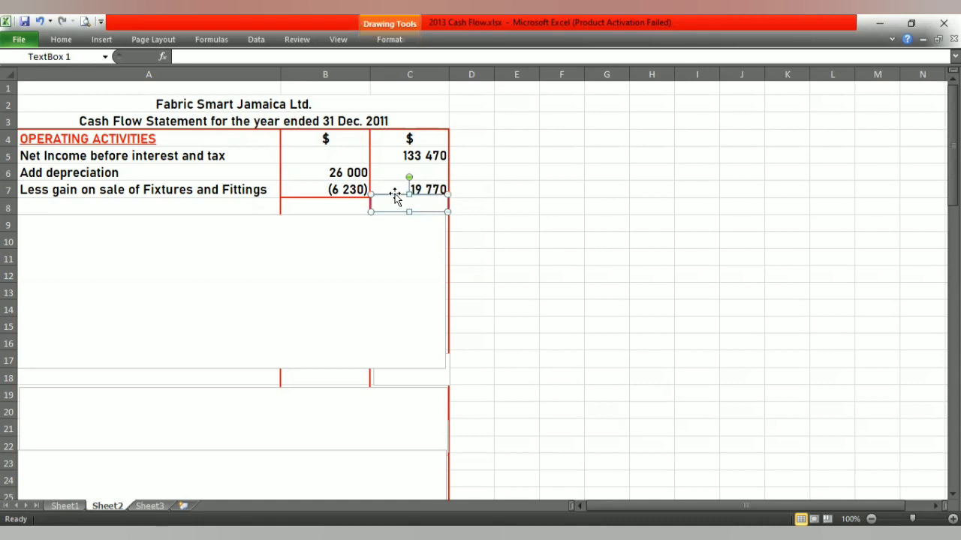
pyautogui.press('Delete')
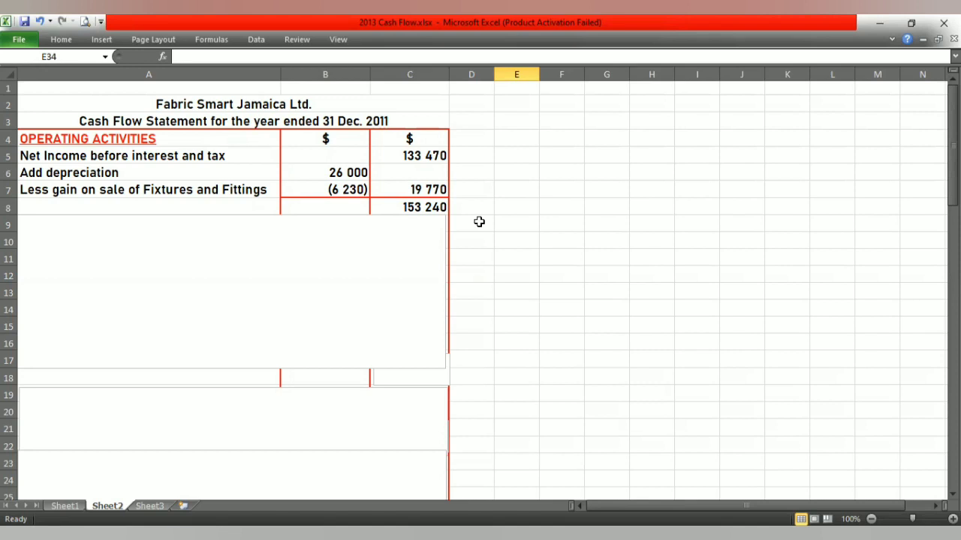
# Shrink the large blank text box below row 8 to uncover the Changes in Working Capital heading in row 9.
pyautogui.click(205, 223)
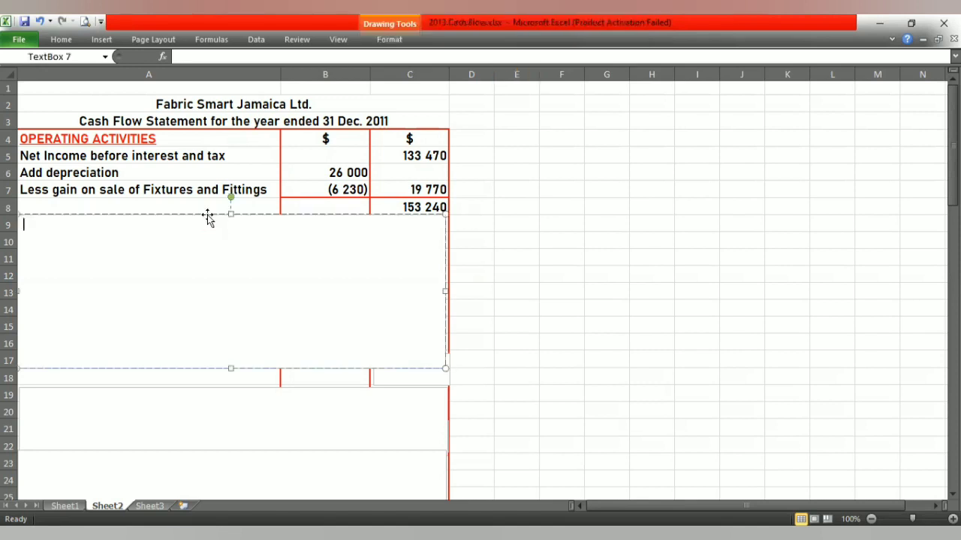
pyautogui.click(230, 214)
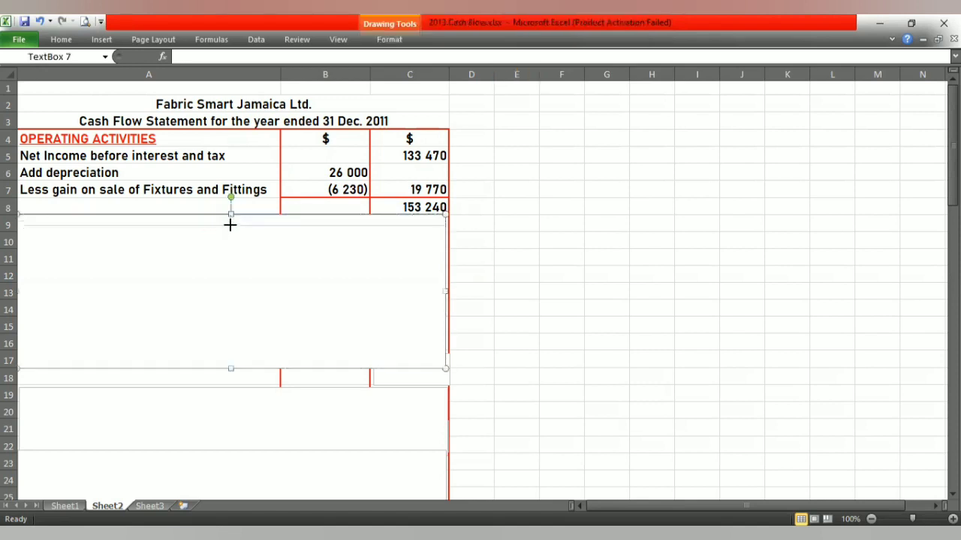
pyautogui.moveTo(230, 228); pyautogui.dragTo(231, 229)
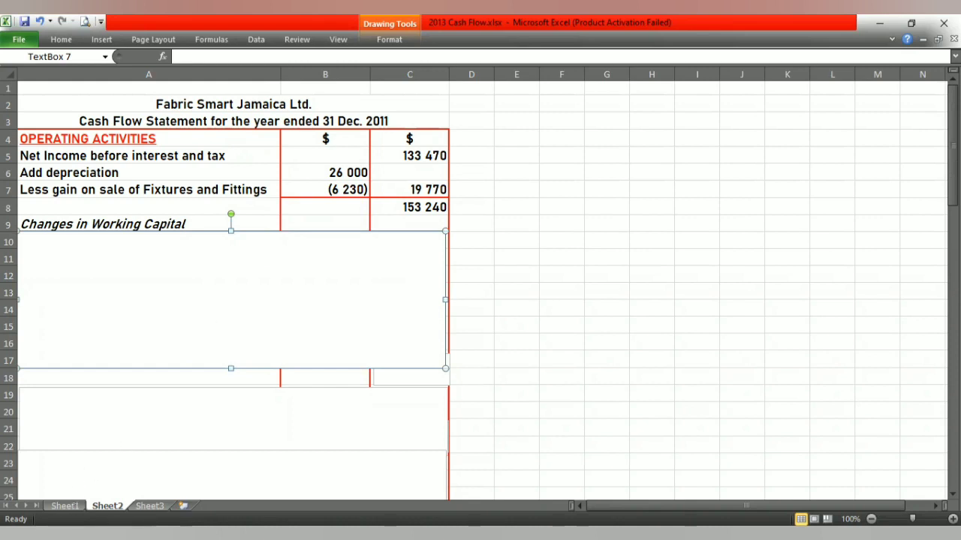
# On Sheet1, draw arrows from accounts receivable, merchandise inventory, store supplies, prepaid electricity and prepaid rent to their 2011 balances.
pyautogui.click(64, 506)
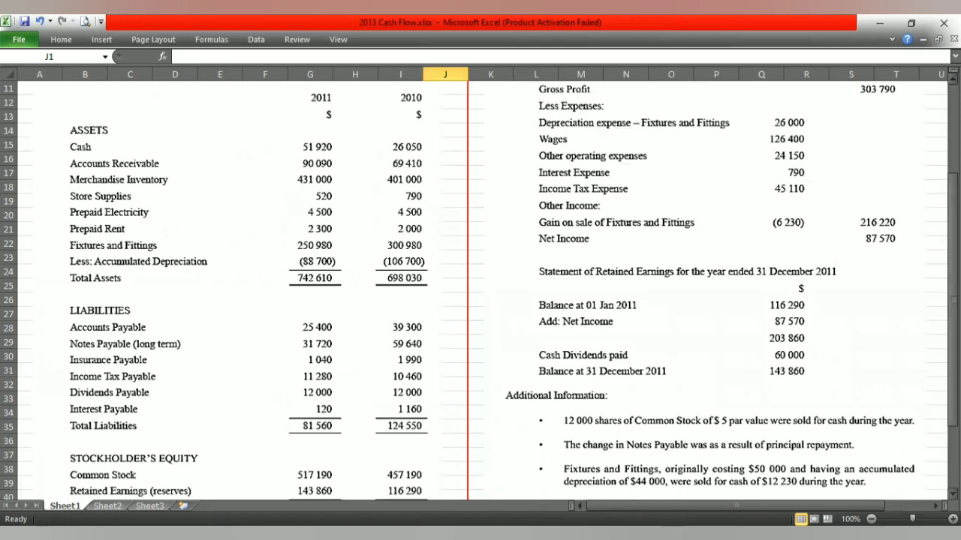
pyautogui.moveTo(952, 266); pyautogui.dragTo(953, 270)
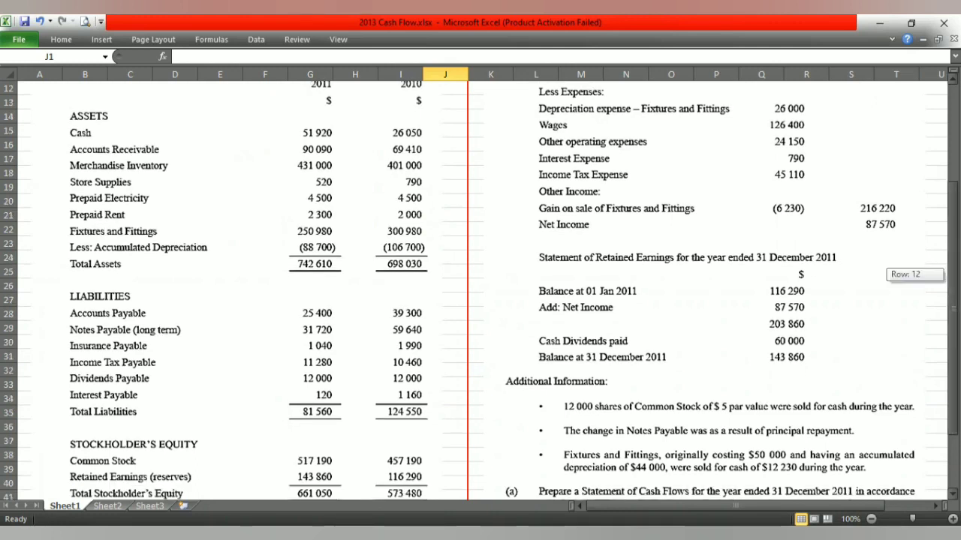
pyautogui.moveTo(953, 270); pyautogui.dragTo(952, 264)
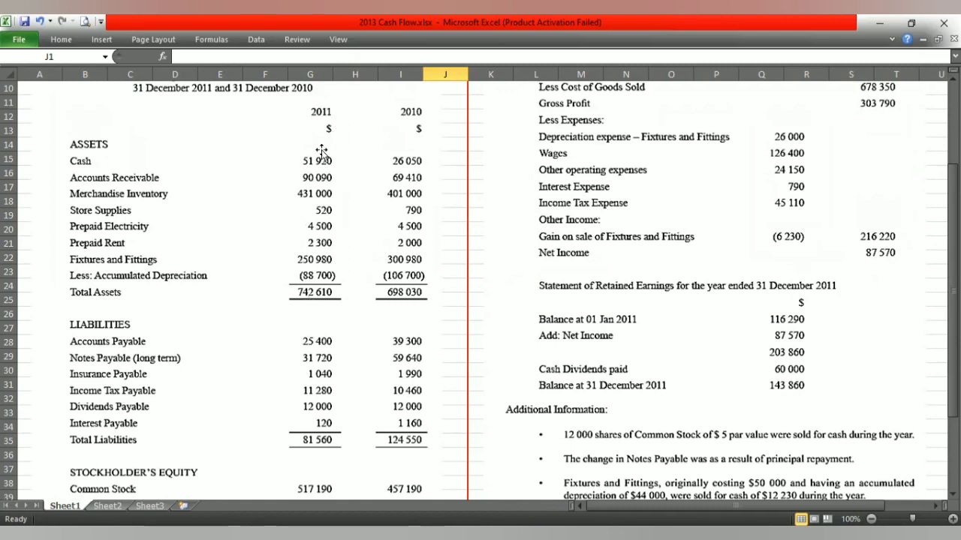
pyautogui.hotkey('shift', 'Right')
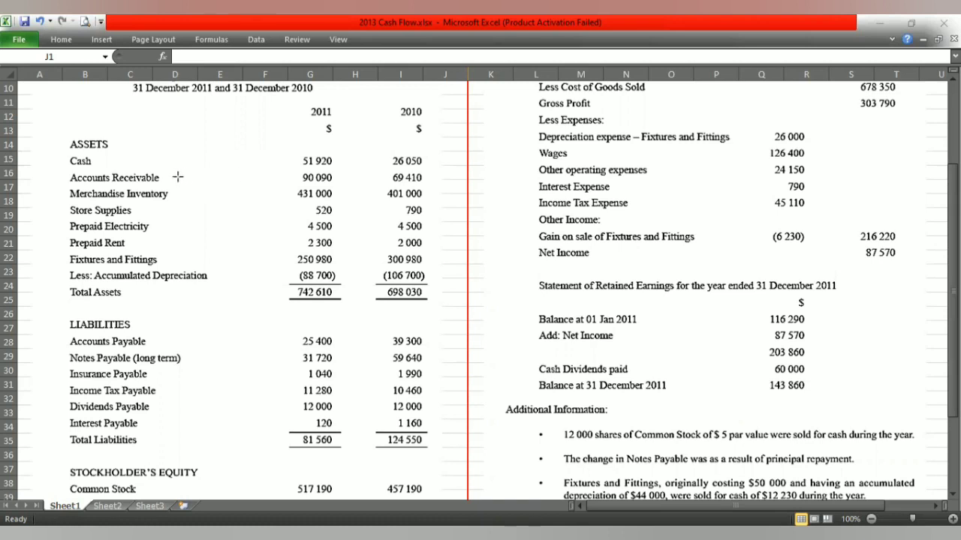
pyautogui.moveTo(167, 178); pyautogui.dragTo(297, 179)
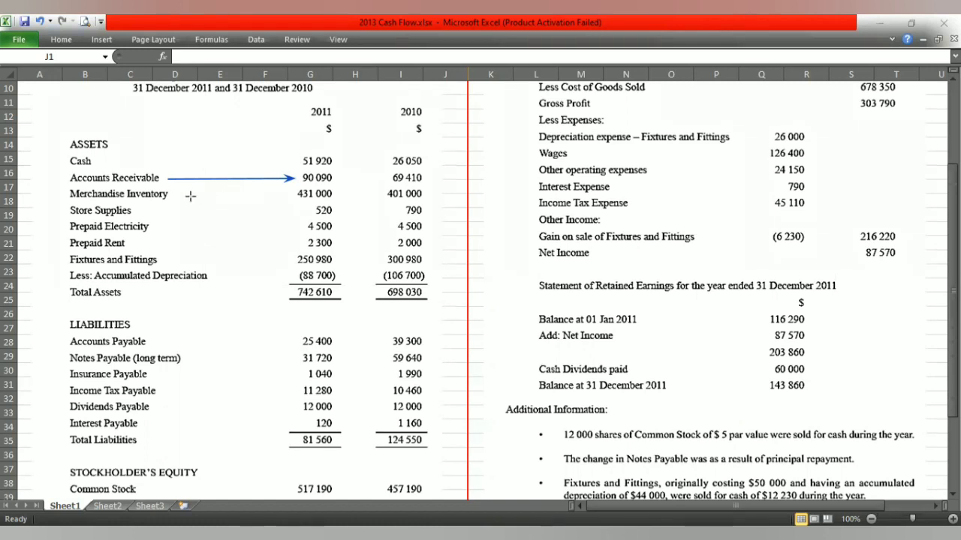
pyautogui.moveTo(174, 193); pyautogui.dragTo(289, 194)
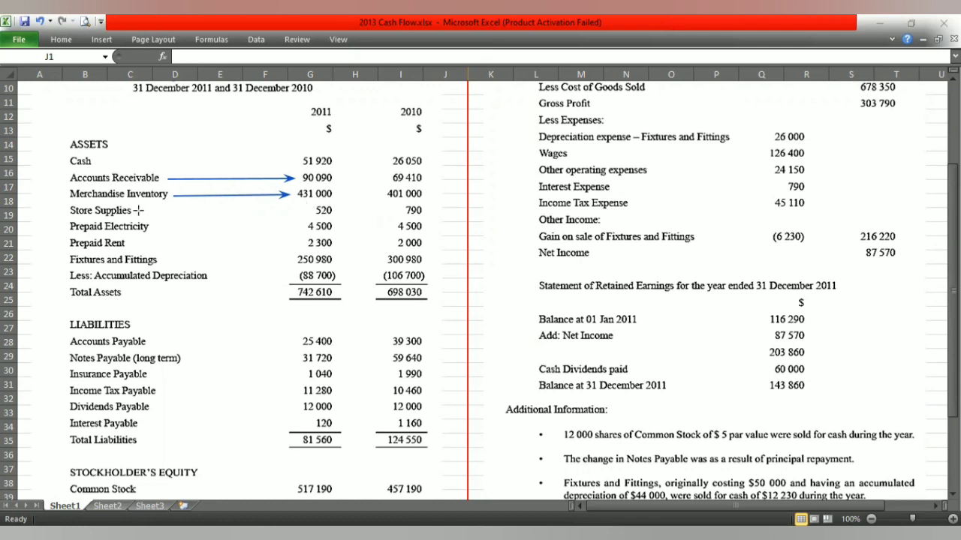
pyautogui.moveTo(139, 211); pyautogui.dragTo(305, 212)
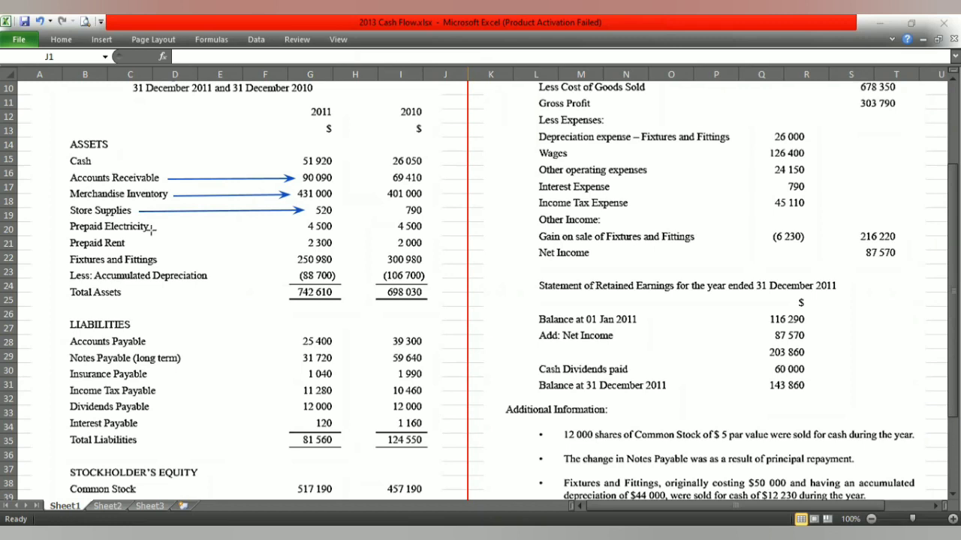
pyautogui.moveTo(152, 227); pyautogui.dragTo(300, 226)
pyautogui.moveTo(129, 244); pyautogui.dragTo(301, 243)
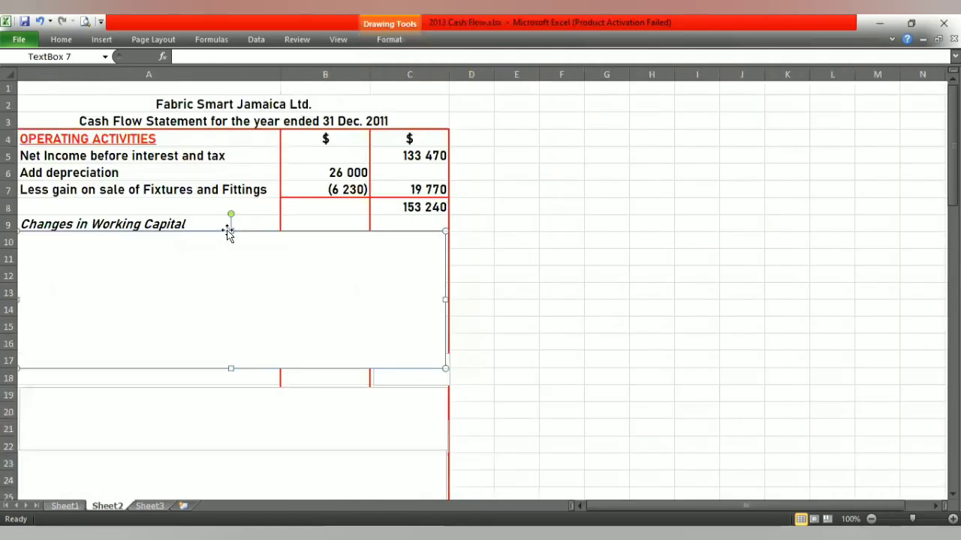
# On Sheet2, shrink the large blank text box below row 9 line by line to uncover the current asset changes in rows 10 to 13.
pyautogui.moveTo(230, 229); pyautogui.dragTo(229, 250)
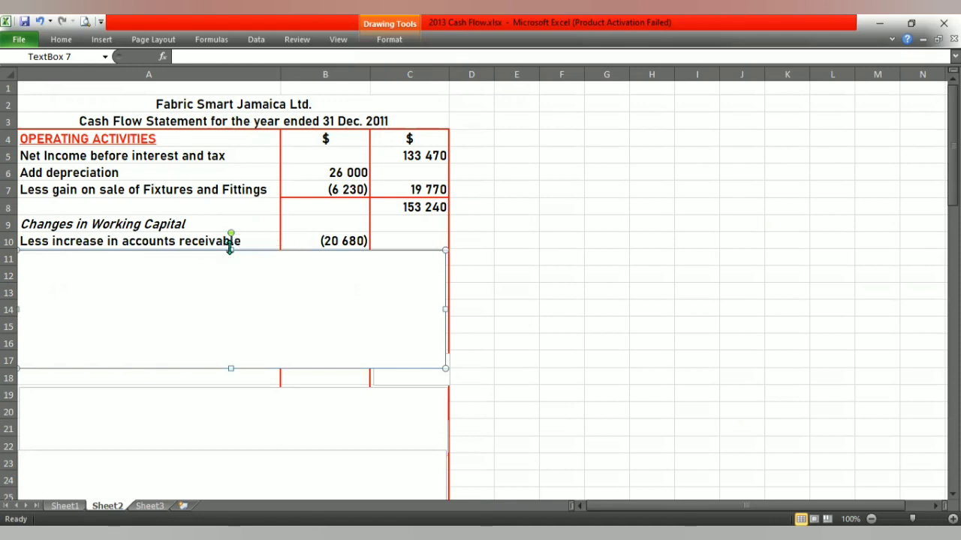
pyautogui.moveTo(231, 249); pyautogui.dragTo(229, 264)
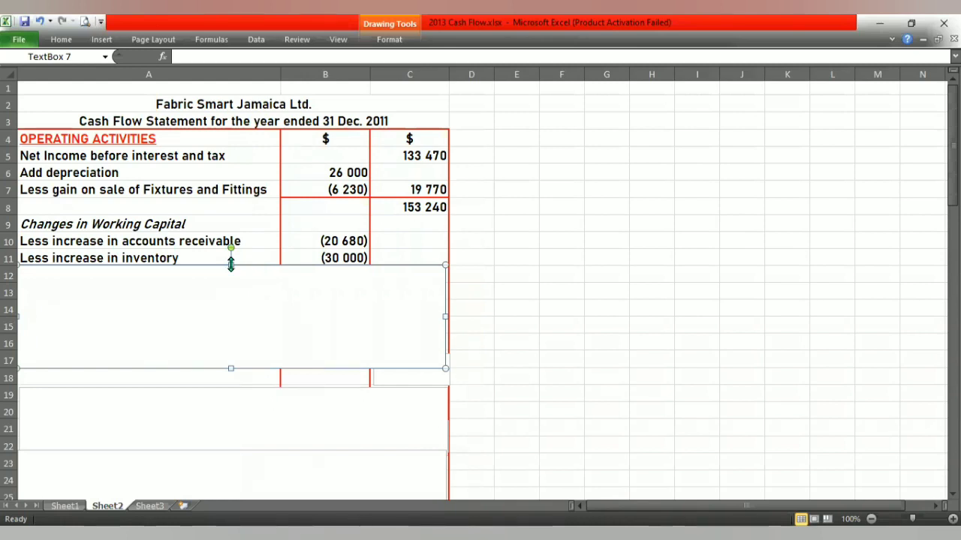
pyautogui.moveTo(231, 264); pyautogui.dragTo(228, 279)
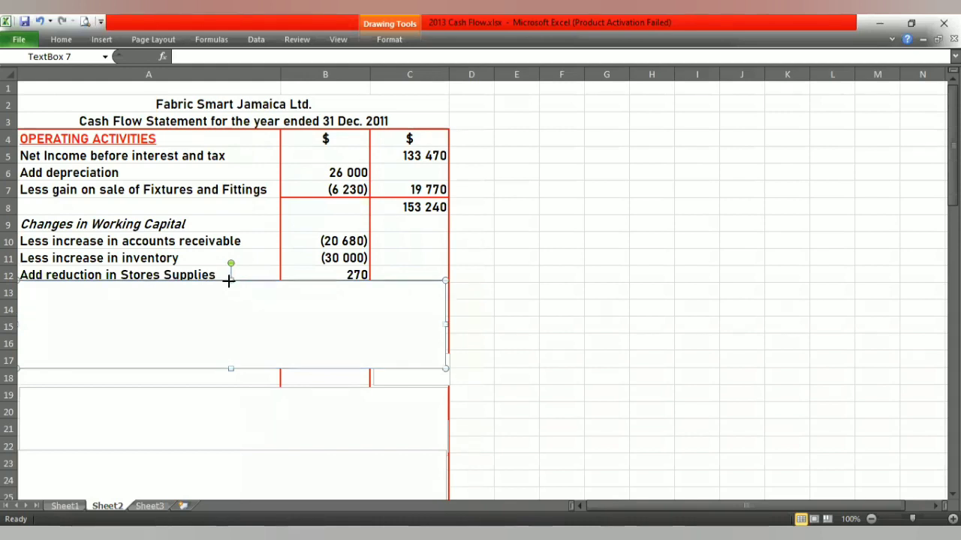
pyautogui.moveTo(231, 282); pyautogui.dragTo(231, 284)
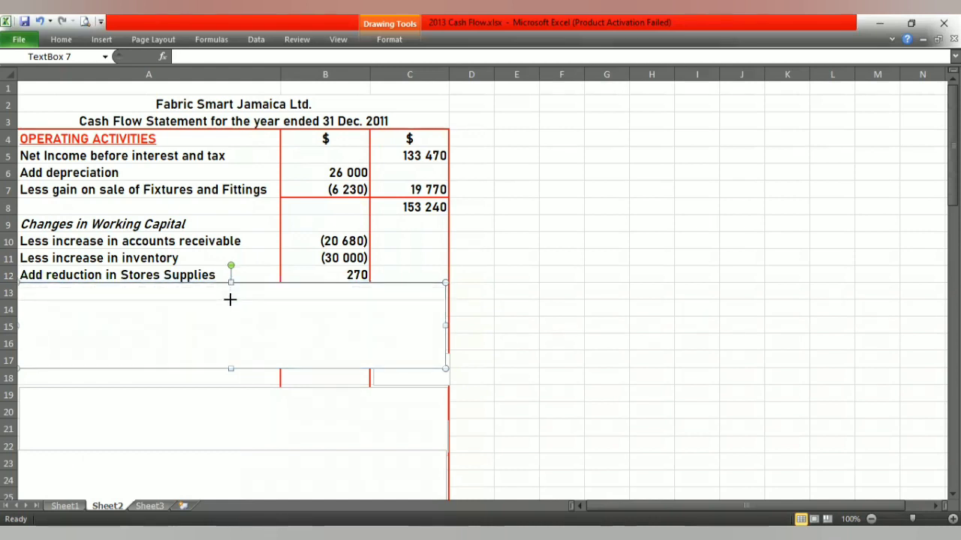
pyautogui.moveTo(230, 300); pyautogui.dragTo(229, 301)
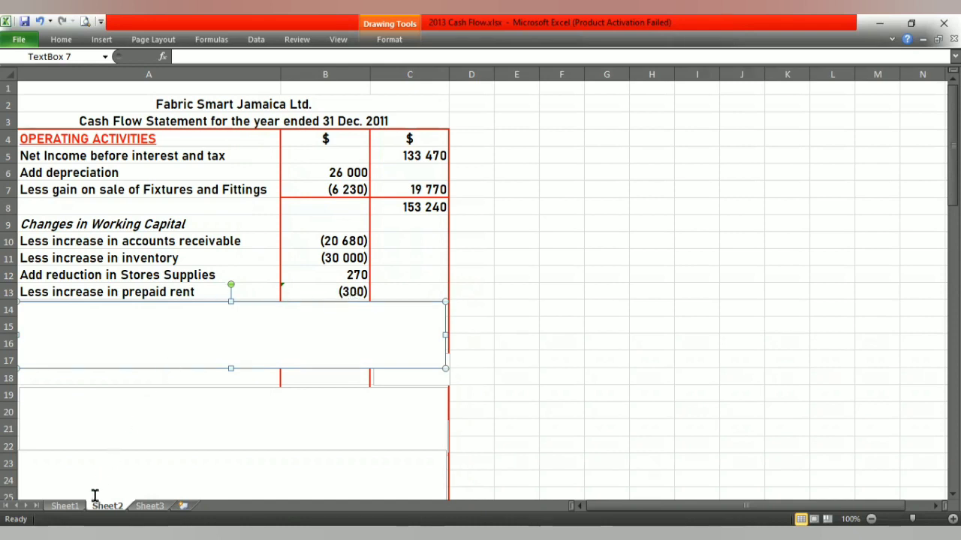
# On Sheet1, draw arrows from accounts payable, insurance payable, income tax payable and interest payable to their 2011 balances.
pyautogui.click(65, 506)
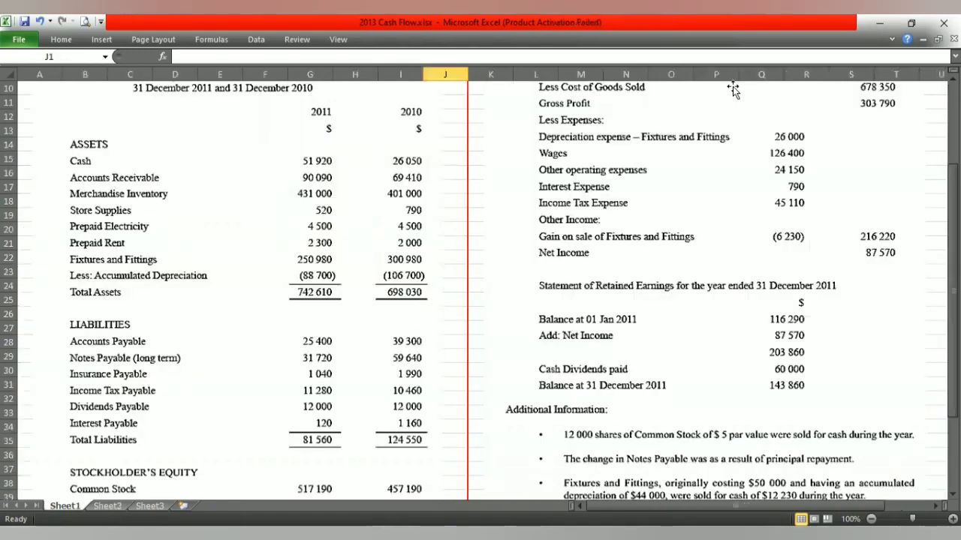
pyautogui.hotkey('ctrl', '2')
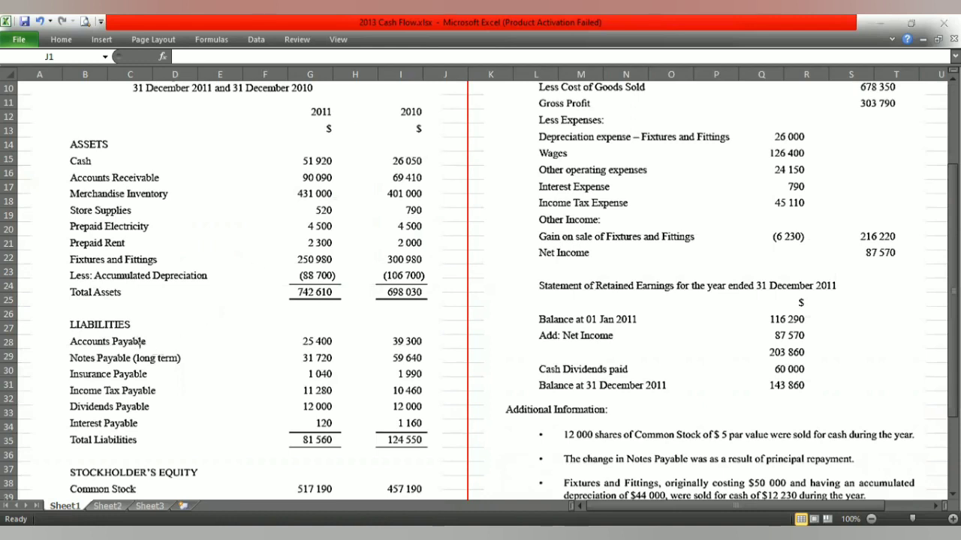
pyautogui.moveTo(148, 344); pyautogui.dragTo(293, 341)
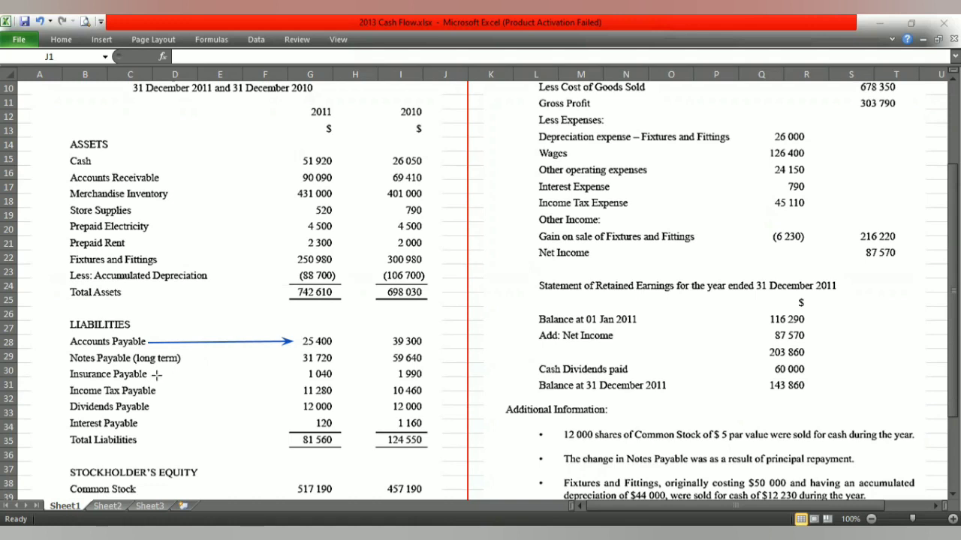
pyautogui.moveTo(157, 373); pyautogui.dragTo(299, 373)
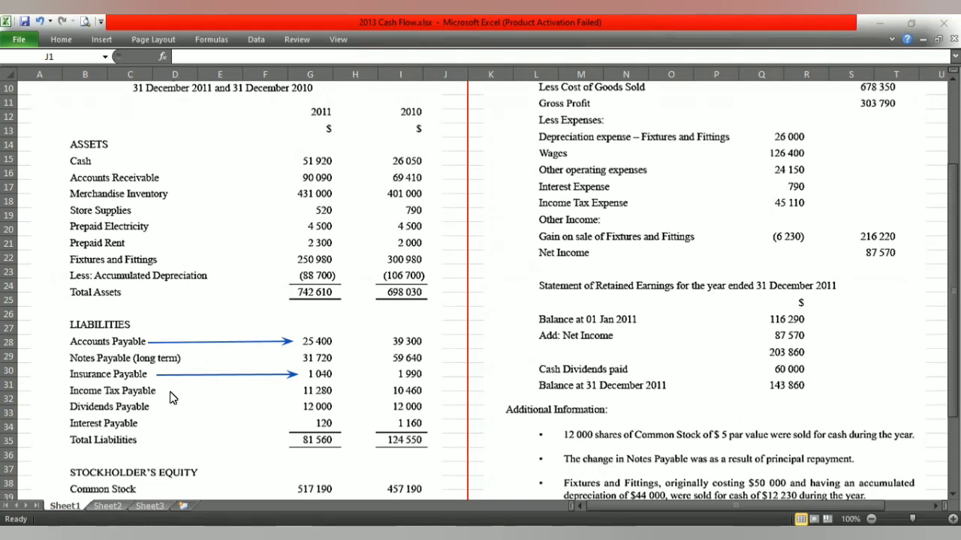
pyautogui.moveTo(161, 392); pyautogui.dragTo(303, 391)
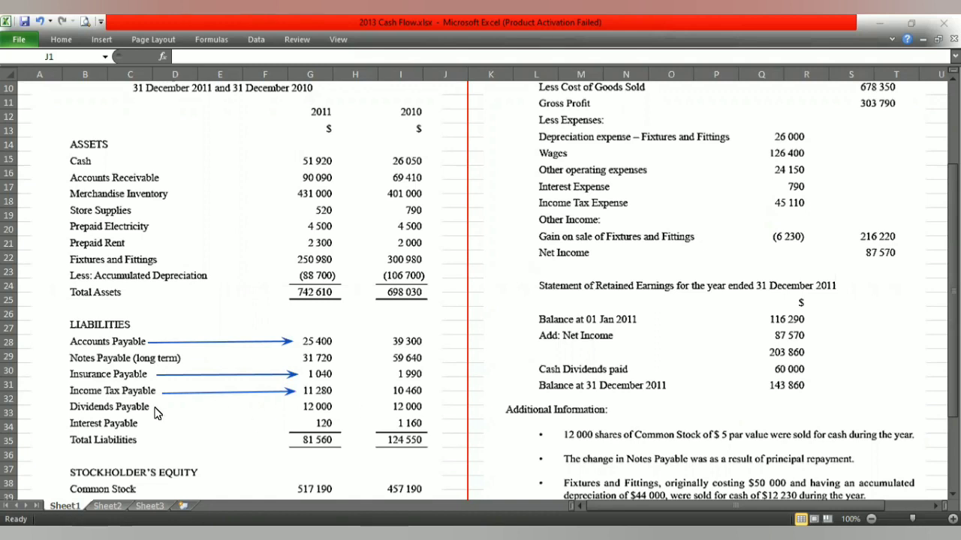
pyautogui.moveTo(155, 409); pyautogui.dragTo(293, 411)
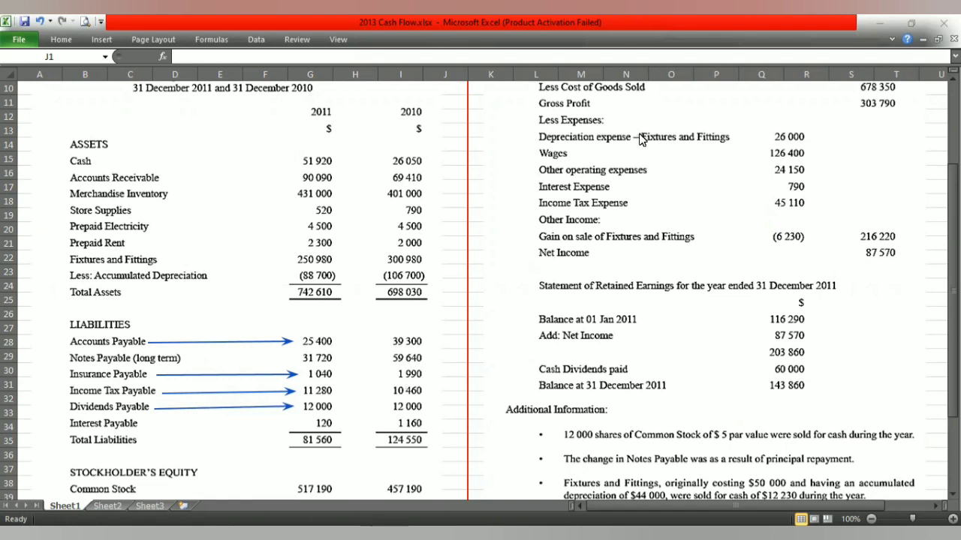
pyautogui.hotkey('ctrl', 'z')
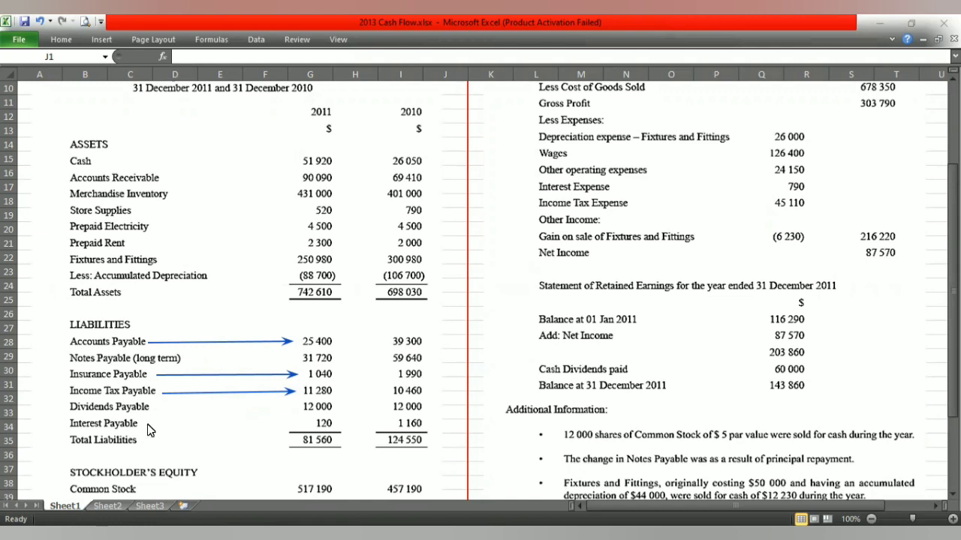
pyautogui.moveTo(147, 425); pyautogui.dragTo(296, 424)
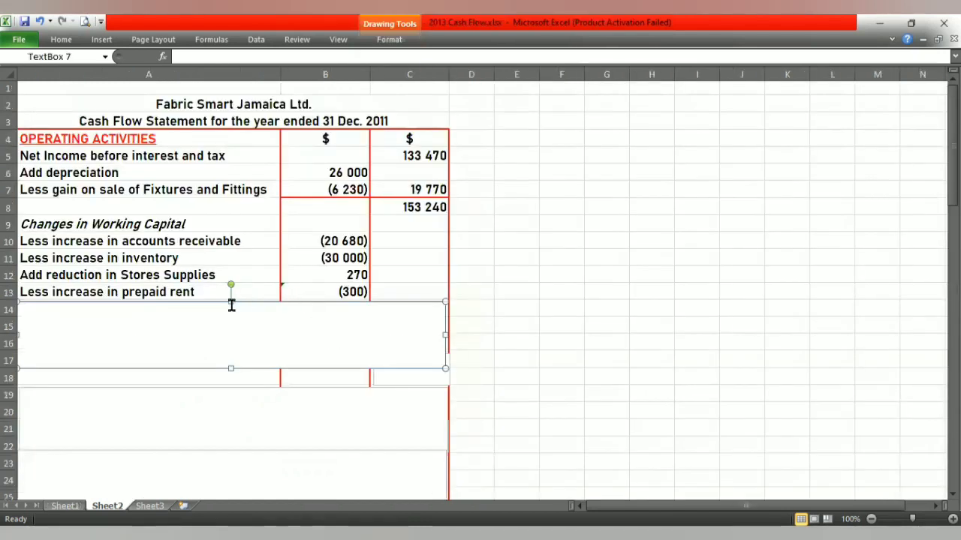
# On Sheet2, delete the blank text box over rows 14 to 17, and clear the small column C box to uncover the totals in rows 17 and 18.
pyautogui.press('Delete')
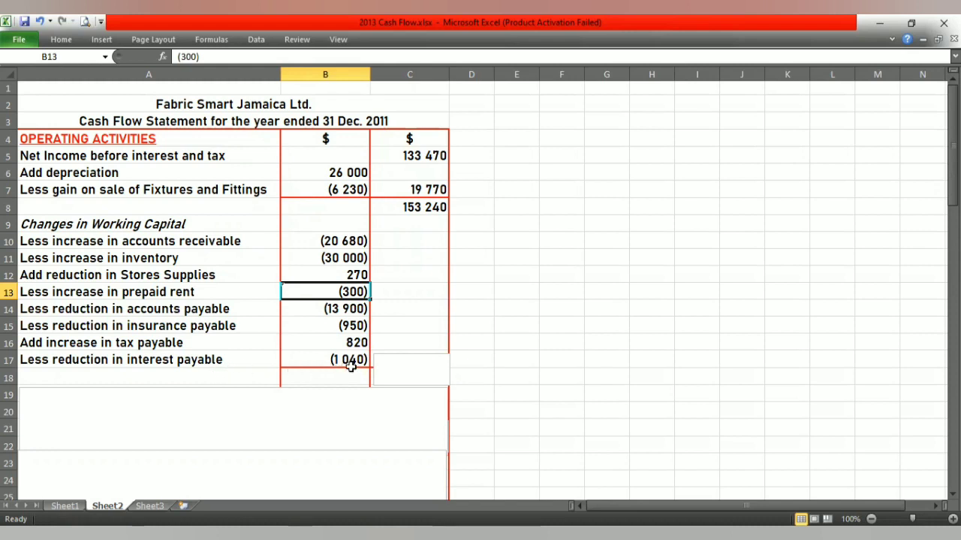
pyautogui.click(417, 352)
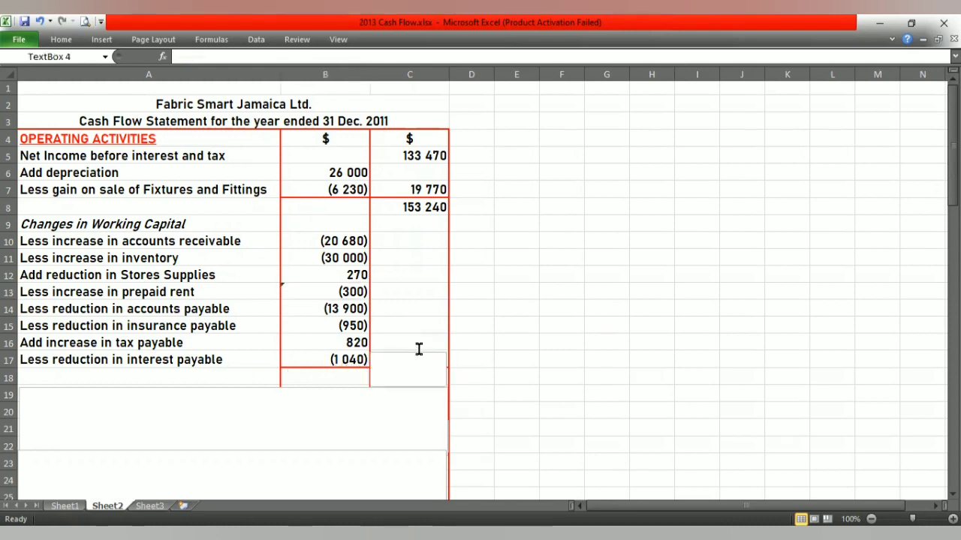
pyautogui.click(410, 352)
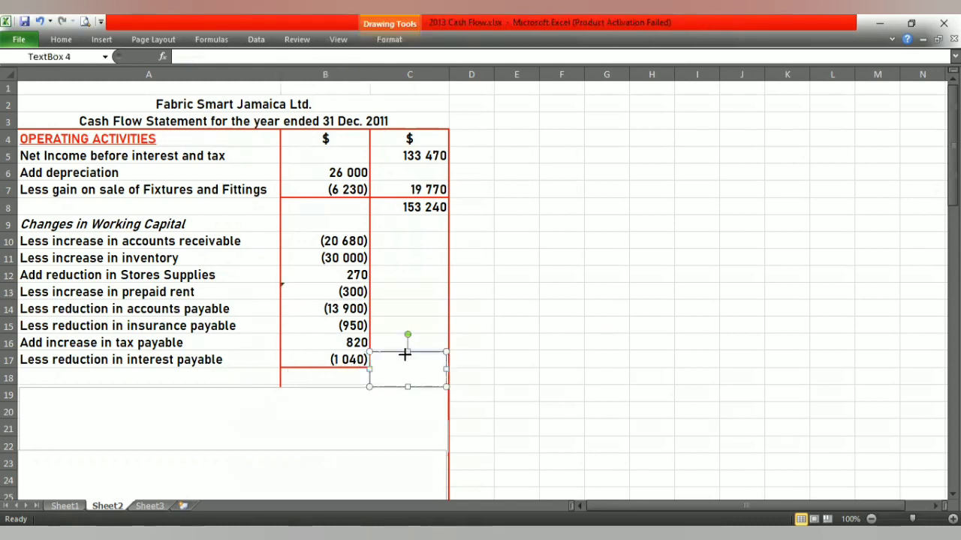
pyautogui.moveTo(406, 370); pyautogui.dragTo(407, 368)
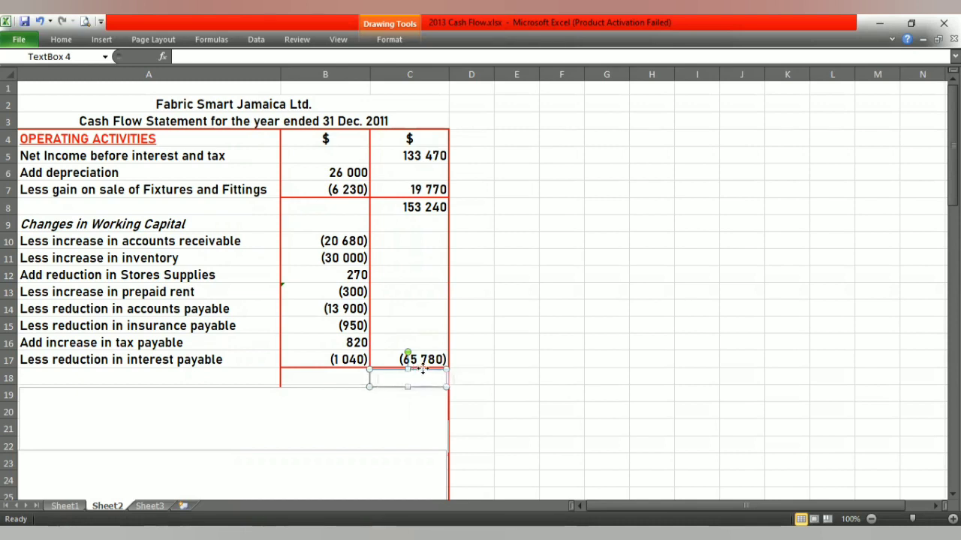
pyautogui.moveTo(418, 370); pyautogui.dragTo(415, 375)
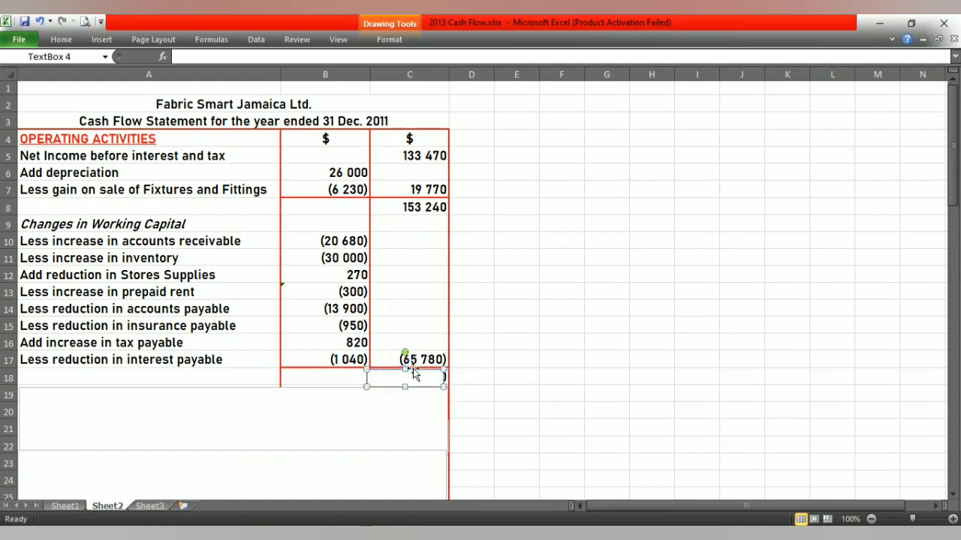
pyautogui.press('Escape')
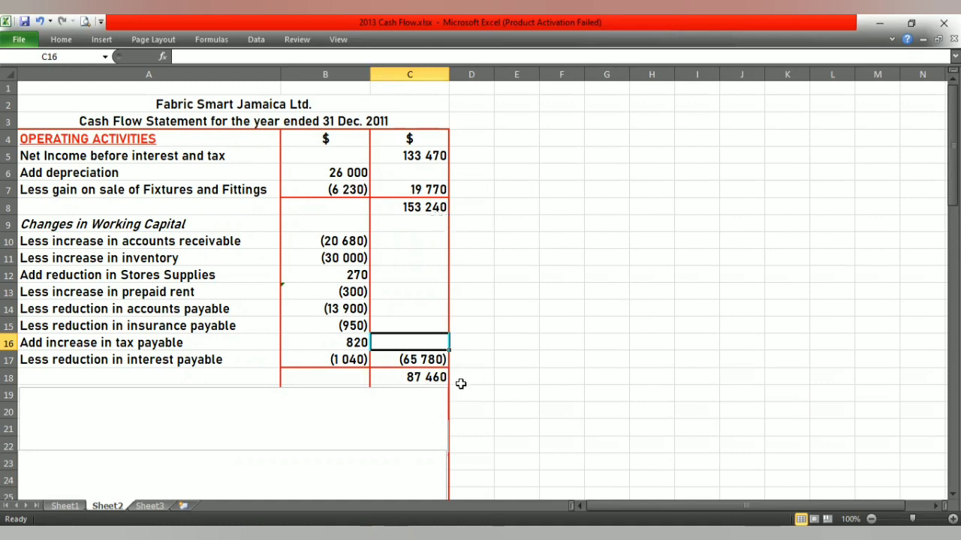
# Shrink the blank text box below row 18 to uncover the "Cash from interest, dividend and tax" heading in row 19.
pyautogui.click(261, 390)
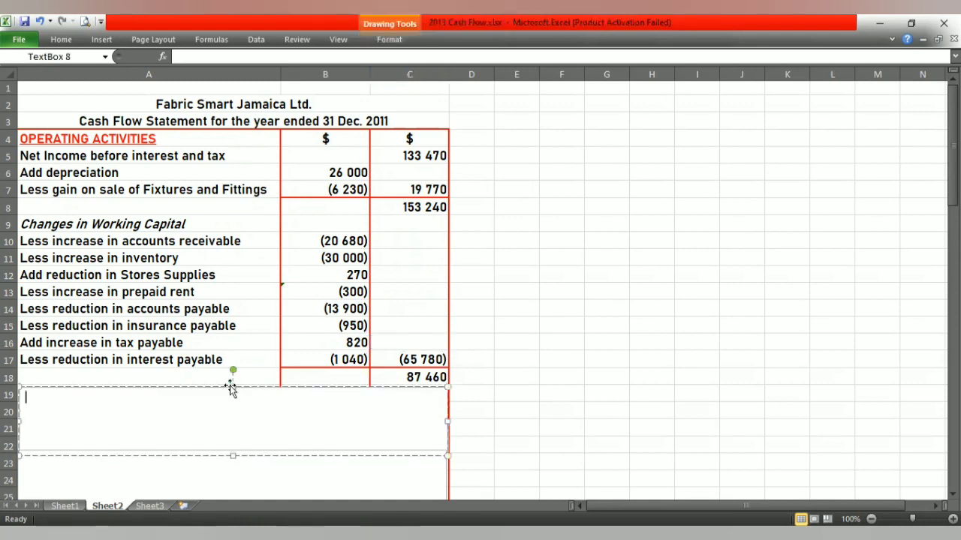
pyautogui.click(231, 389)
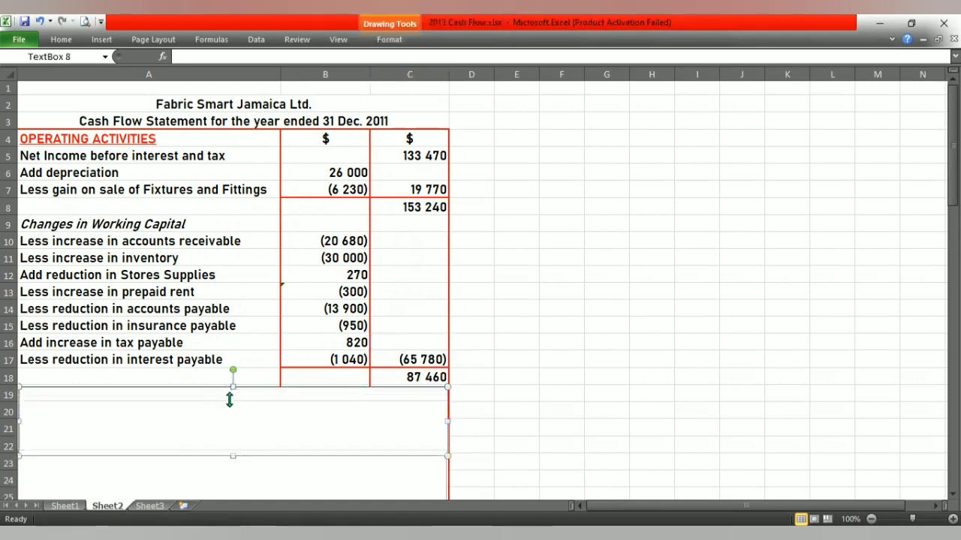
pyautogui.moveTo(229, 400); pyautogui.dragTo(230, 414)
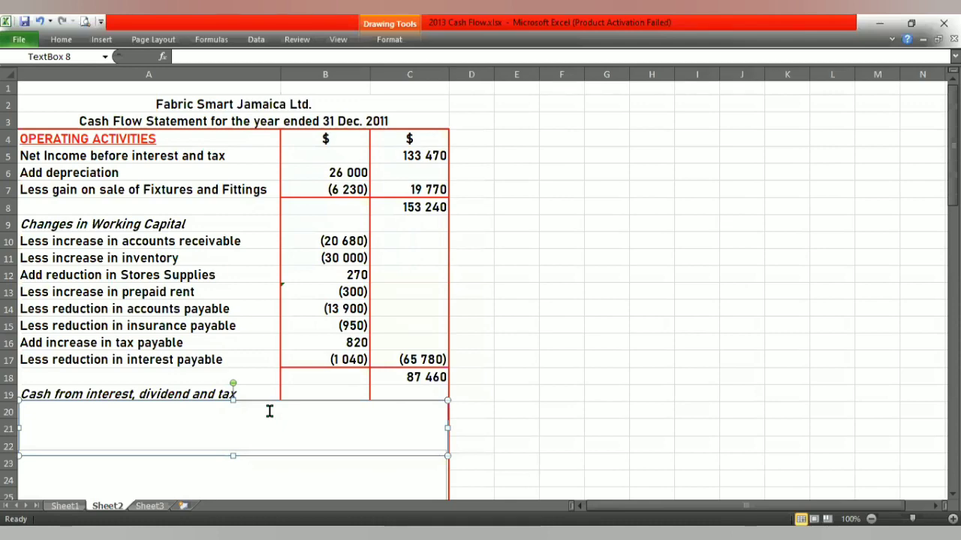
# On Sheet1, point arrows from interest expense and income tax expense to their amounts, and clear the annotations.
pyautogui.click(65, 506)
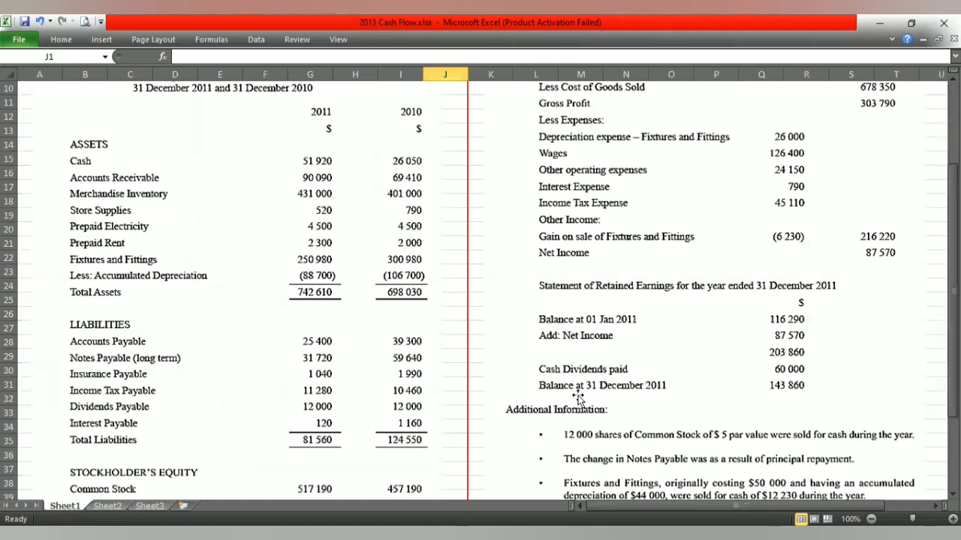
pyautogui.moveTo(954, 292); pyautogui.dragTo(954, 291)
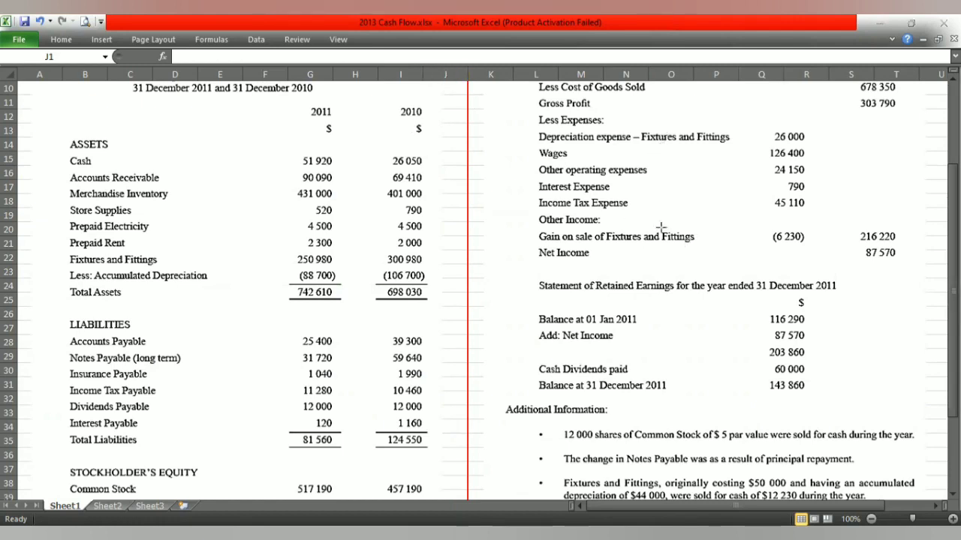
pyautogui.moveTo(617, 188); pyautogui.dragTo(786, 187)
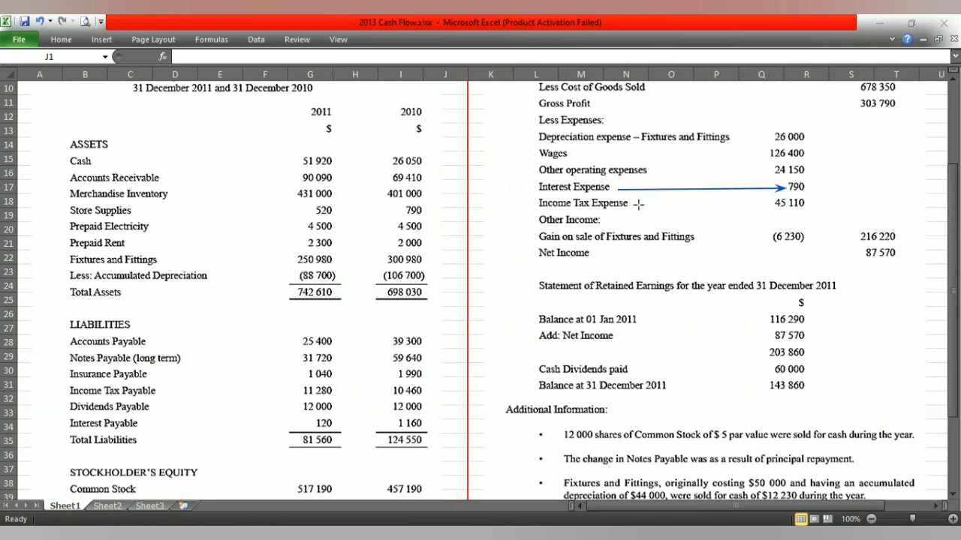
pyautogui.moveTo(638, 202); pyautogui.dragTo(773, 204)
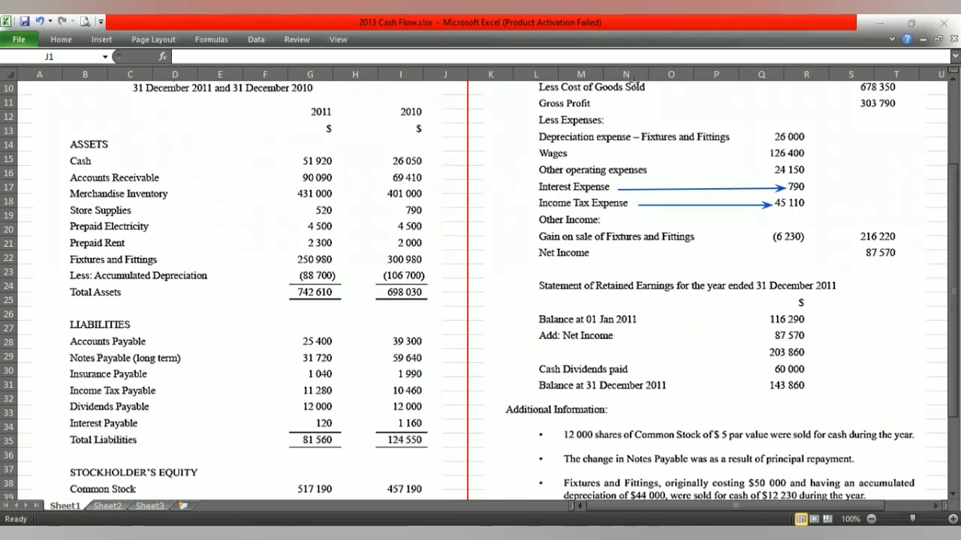
pyautogui.press('Escape')
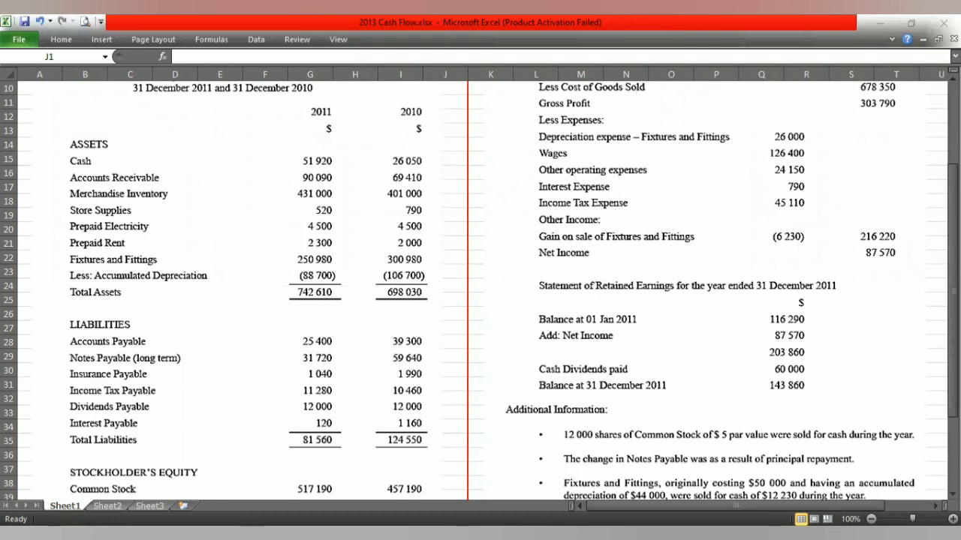
# On Sheet2, remove the blank text box over rows 20 to 22 and the small column C box over rows 21 and 22.
pyautogui.click(107, 506)
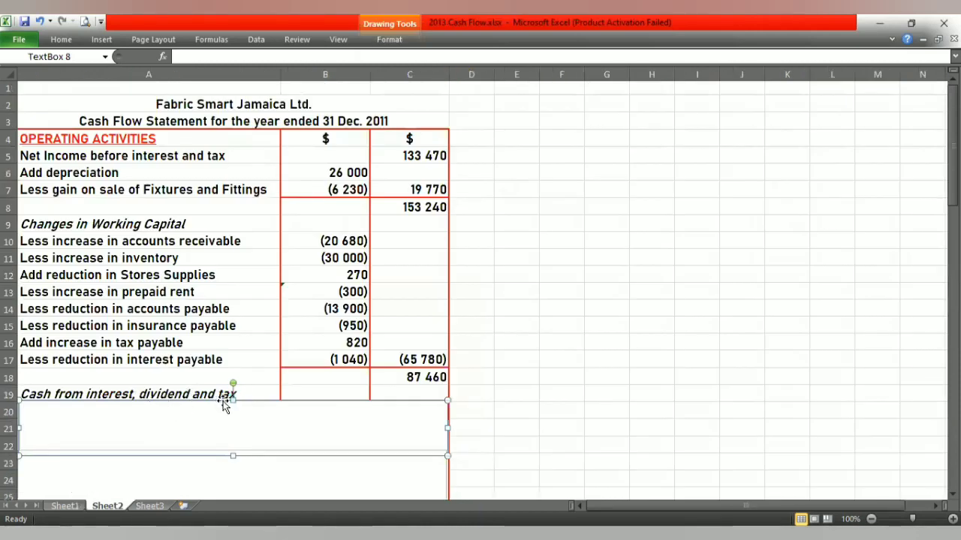
pyautogui.press('Delete')
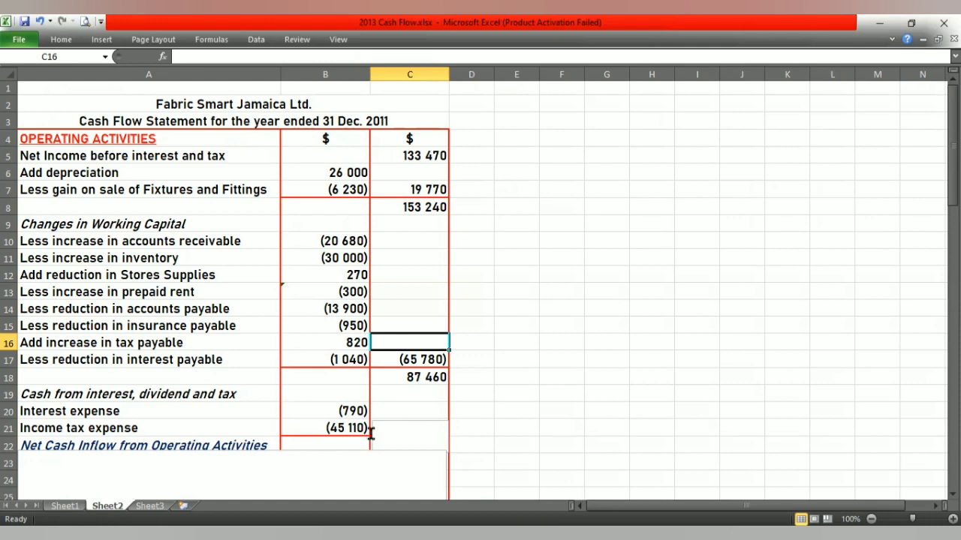
pyautogui.click(412, 421)
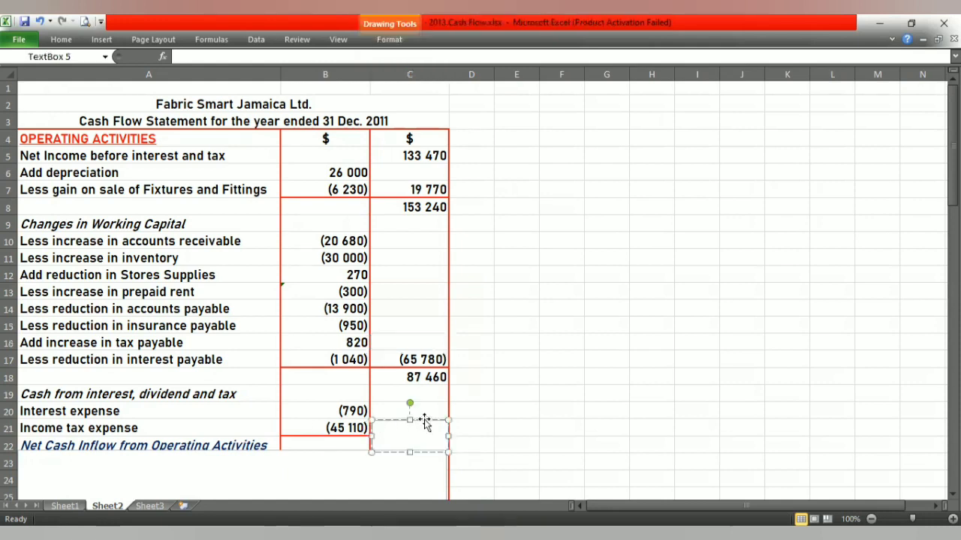
pyautogui.hotkey('ctrl', 'z')
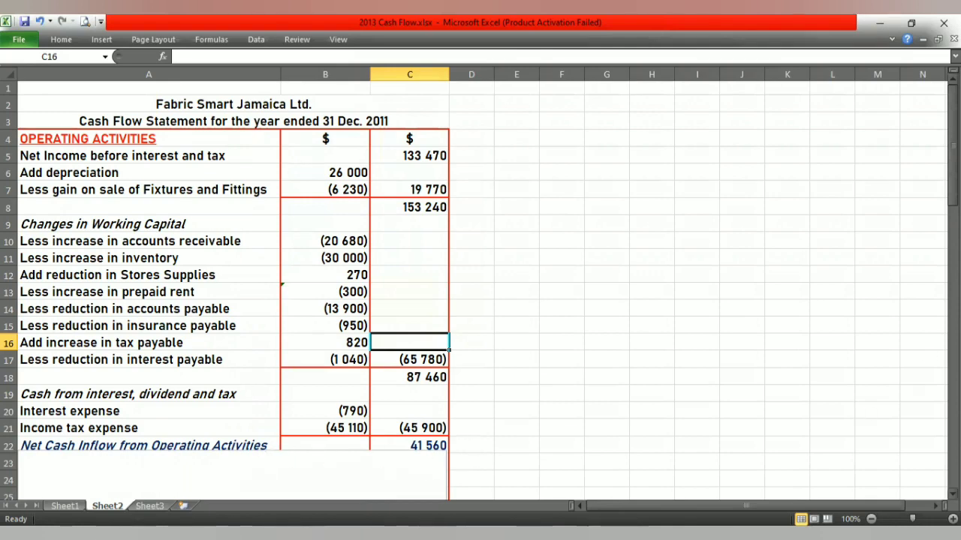
# Shrink the blank text box below row 22 to uncover the "INVESTING ACTIVITIES" heading in row 23.
pyautogui.moveTo(953, 144); pyautogui.dragTo(953, 165)
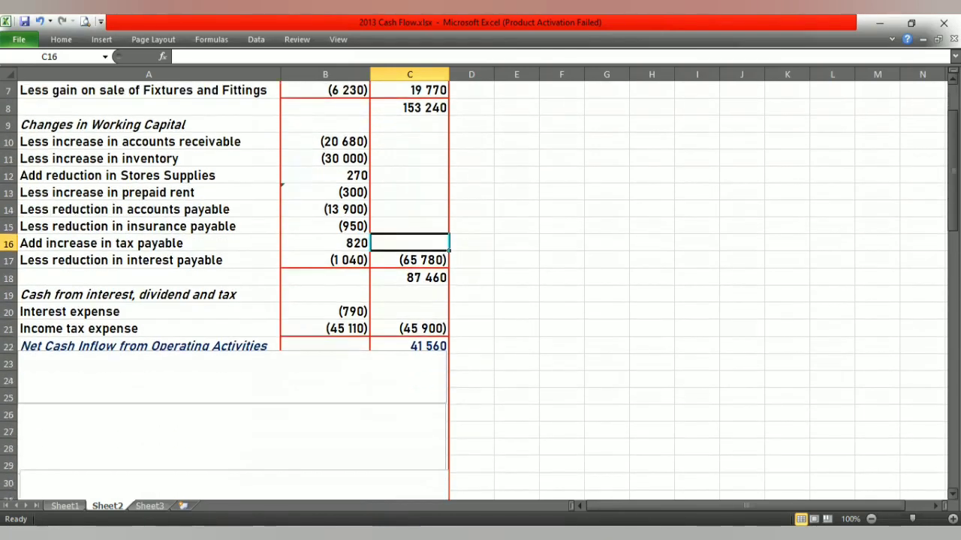
pyautogui.click(153, 353)
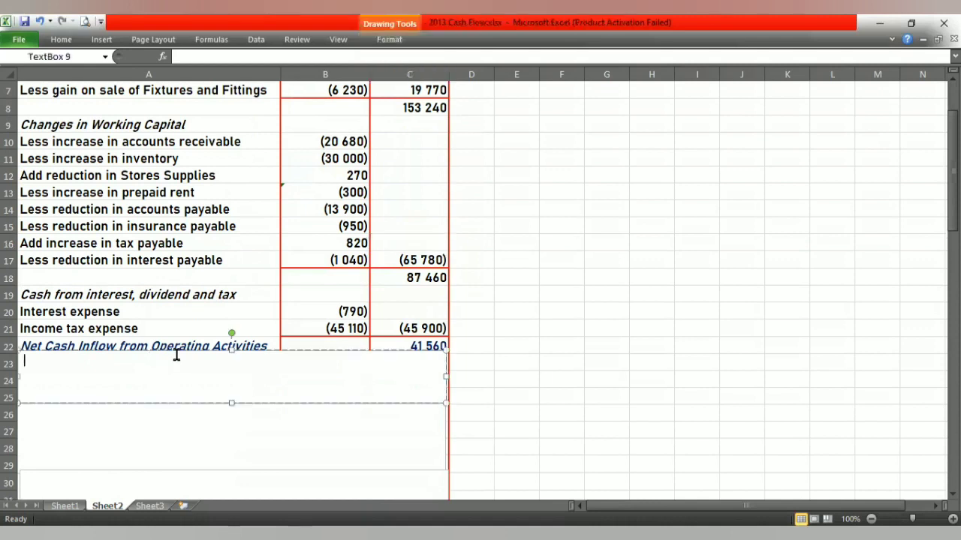
pyautogui.click(230, 350)
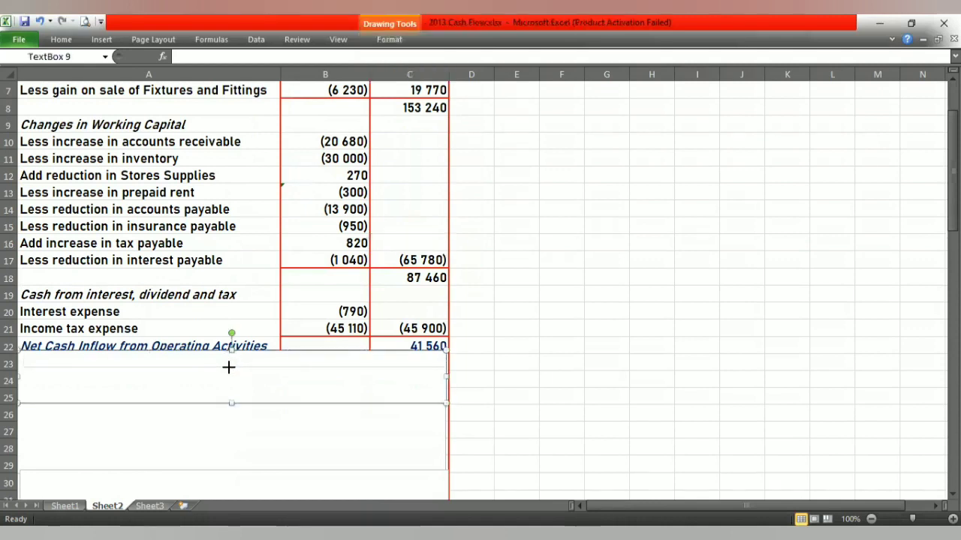
pyautogui.moveTo(229, 367); pyautogui.dragTo(229, 373)
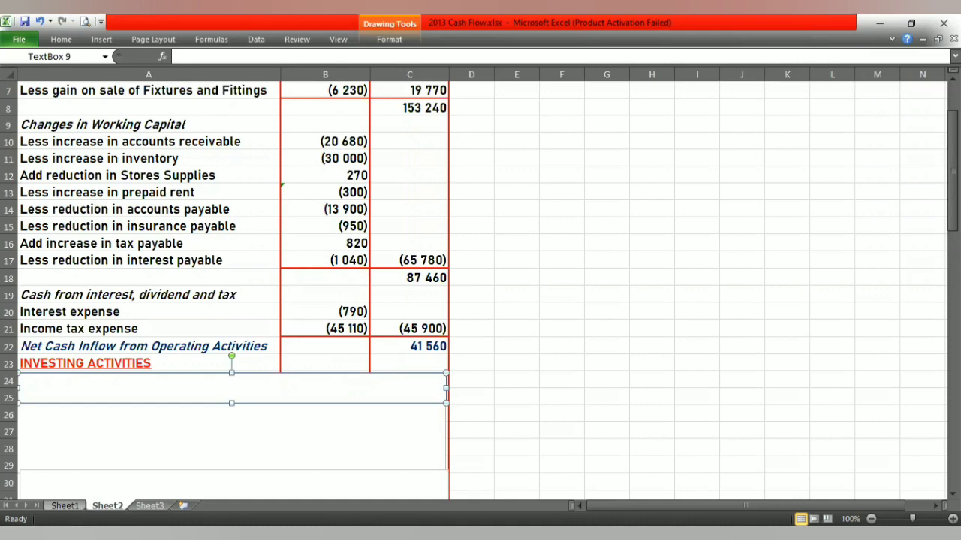
# On Sheet1, draw a box around the additional information note about the sale of fixtures and fittings.
pyautogui.click(65, 505)
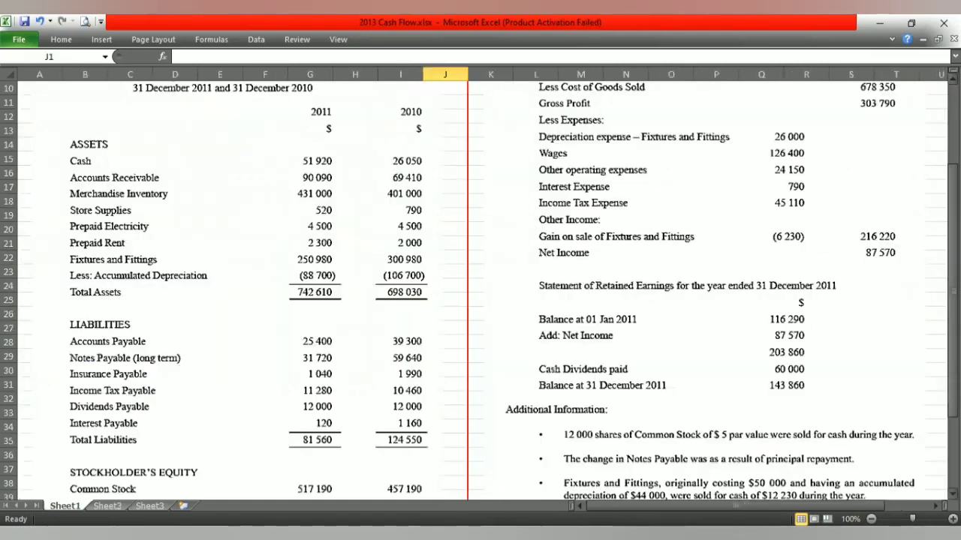
pyautogui.moveTo(952, 187); pyautogui.dragTo(952, 192)
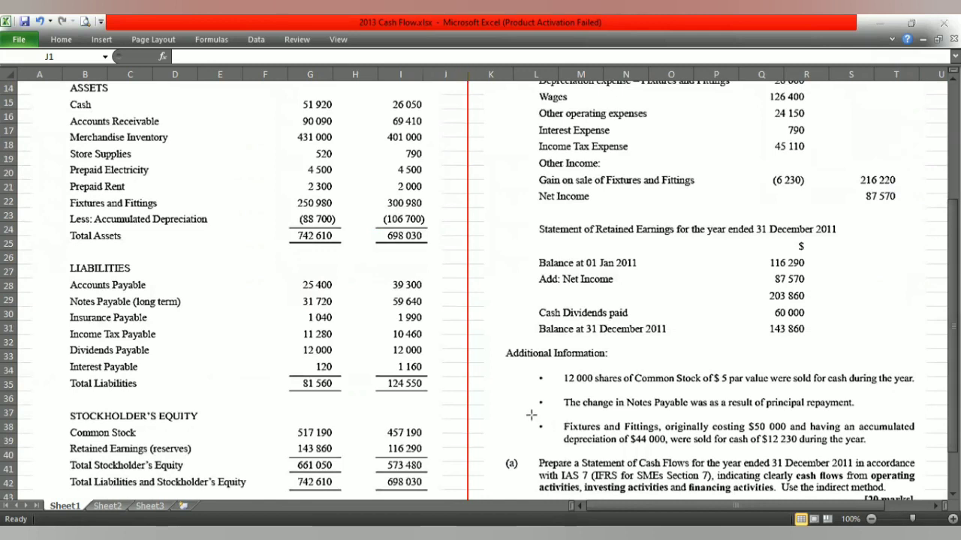
pyautogui.moveTo(535, 415); pyautogui.dragTo(927, 454)
# On Sheet2, shrink and then delete the blank text box over rows 24 and 25 to uncover the fixtures sale proceeds and investing total.
pyautogui.hotkey('ctrl', 'pagedown')
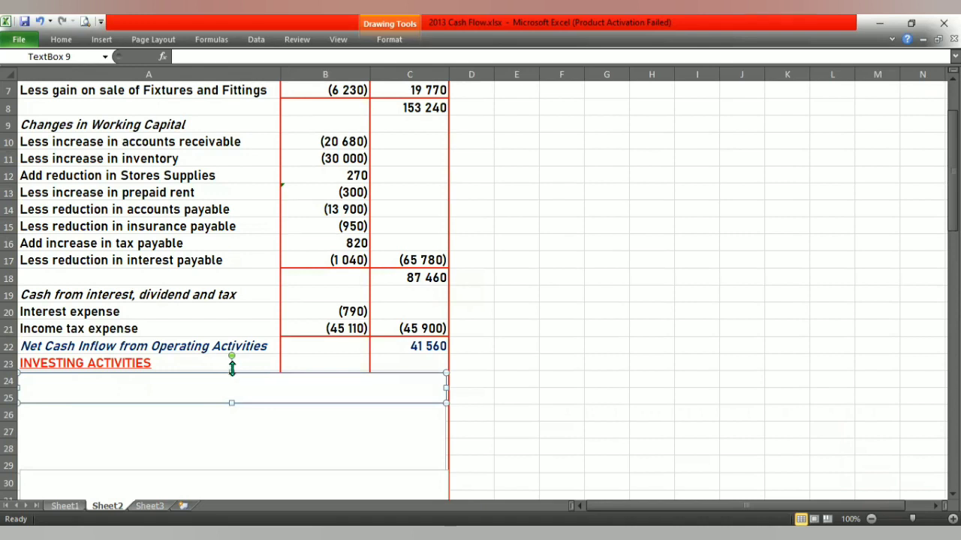
pyautogui.moveTo(232, 367); pyautogui.dragTo(232, 394)
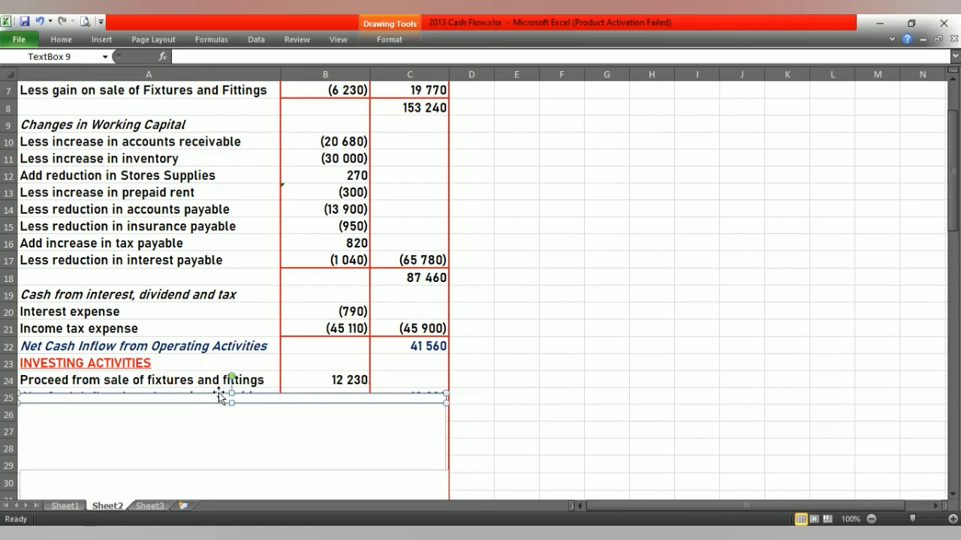
pyautogui.press('Delete')
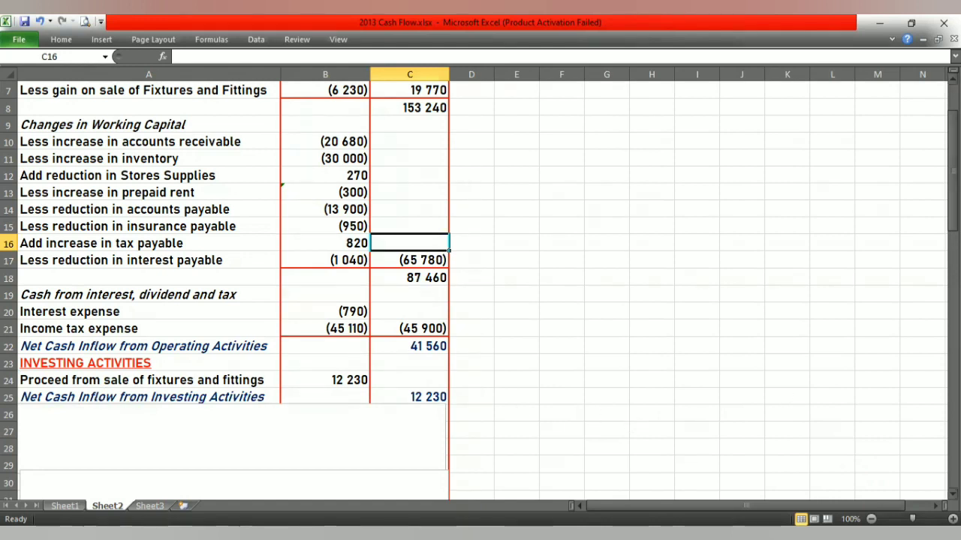
# Shrink the blank text box below row 25 to uncover the "FINANCING ACTIVITIES" heading in row 26.
pyautogui.moveTo(952, 197); pyautogui.dragTo(952, 209)
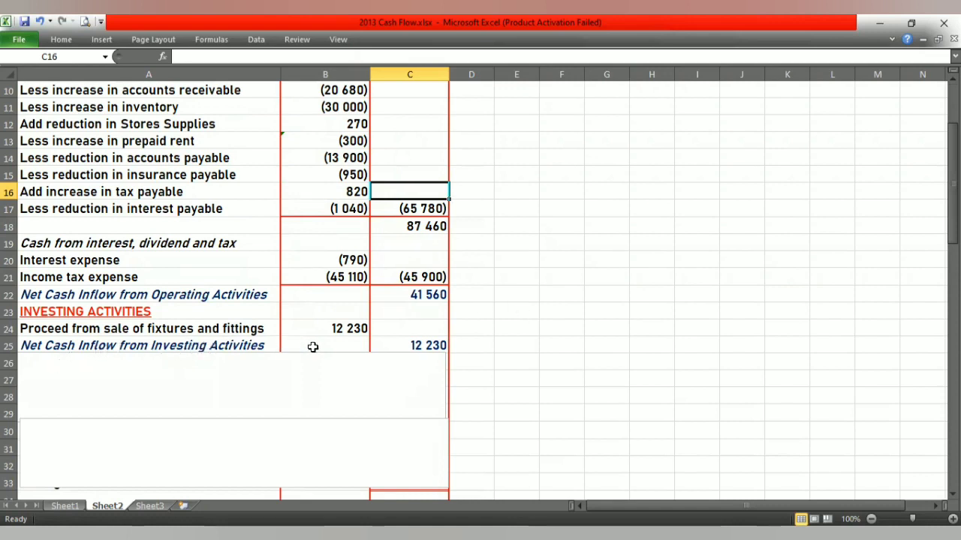
pyautogui.click(263, 353)
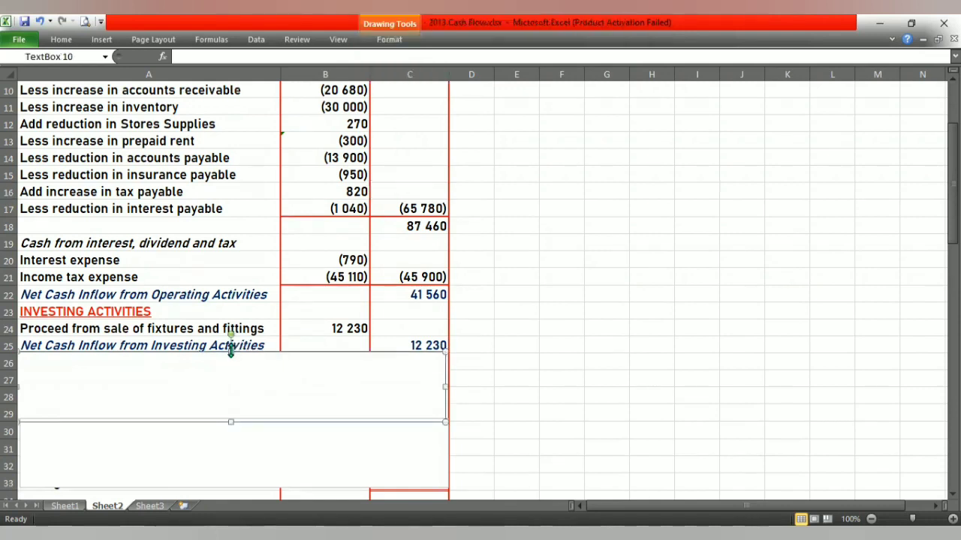
pyautogui.moveTo(231, 352); pyautogui.dragTo(231, 370)
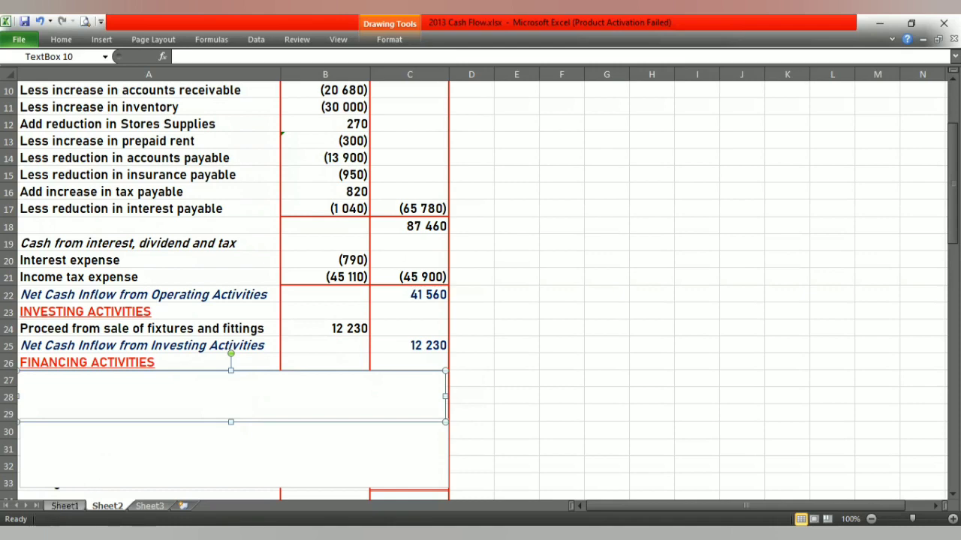
# On Sheet1, box the common stock and notes payable notes, their balance sheet rows, and the cash dividends paid line.
pyautogui.click(64, 506)
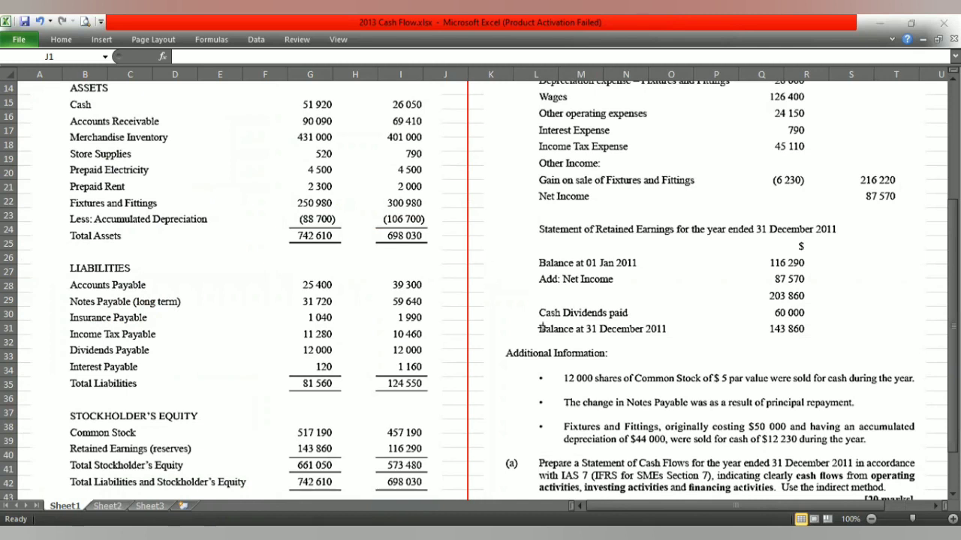
pyautogui.moveTo(539, 367)
pyautogui.mouseDown()
pyautogui.moveTo(728, 387)
pyautogui.moveTo(927, 389)
pyautogui.mouseUp()
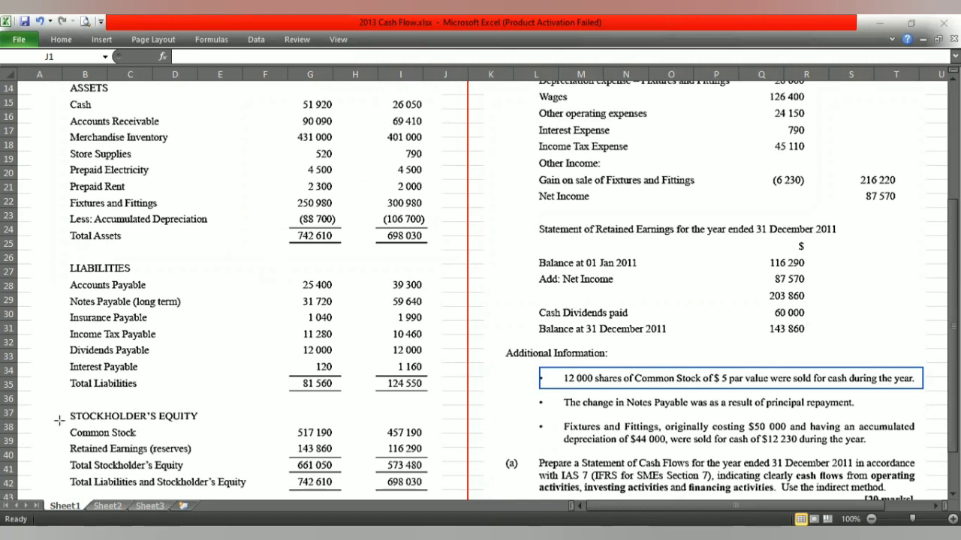
pyautogui.moveTo(60, 422); pyautogui.dragTo(443, 443)
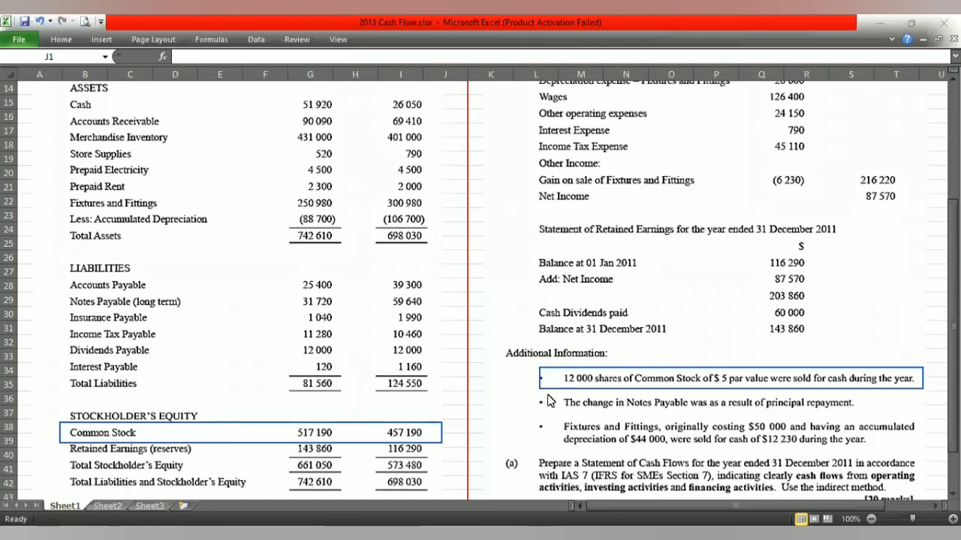
pyautogui.moveTo(539, 392)
pyautogui.mouseDown()
pyautogui.moveTo(679, 417)
pyautogui.moveTo(882, 415)
pyautogui.mouseUp()
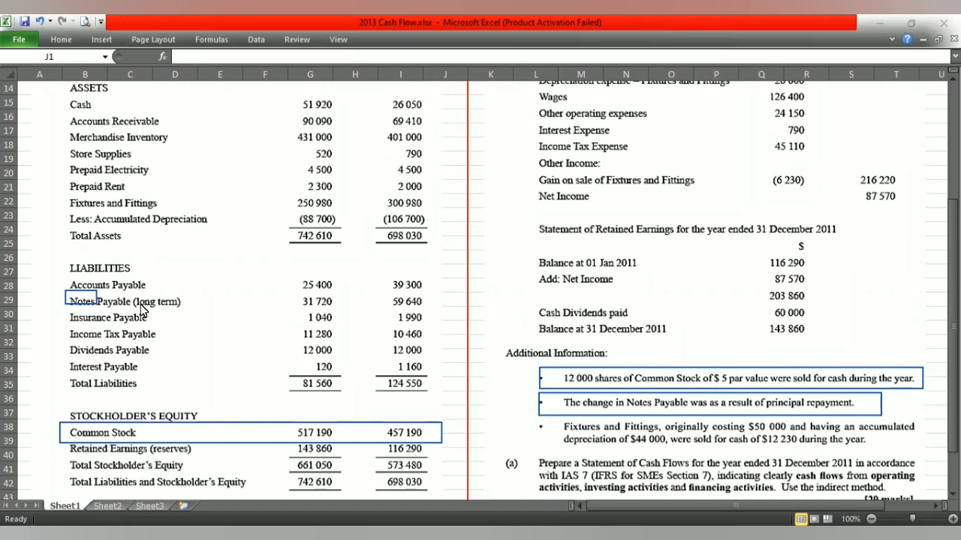
pyautogui.moveTo(141, 309); pyautogui.dragTo(439, 321)
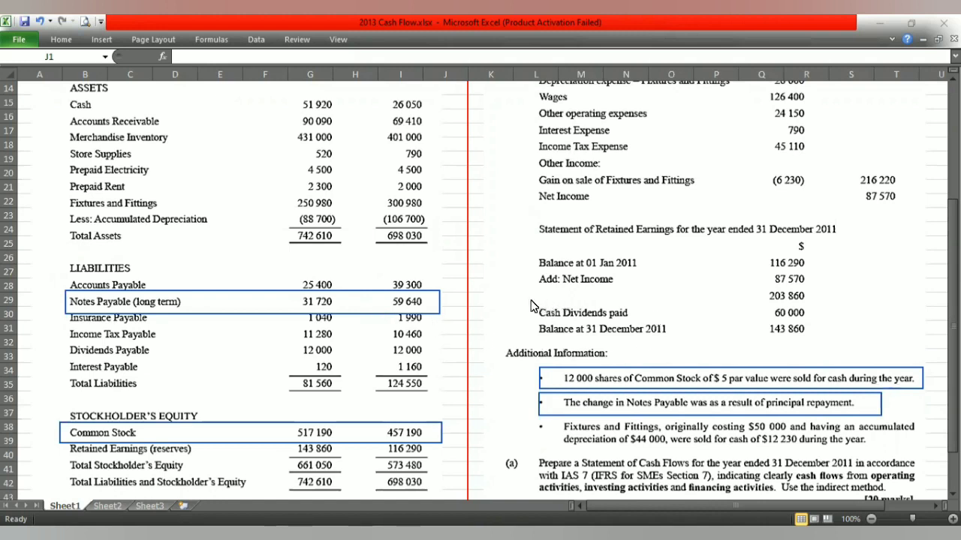
pyautogui.moveTo(531, 301); pyautogui.dragTo(820, 324)
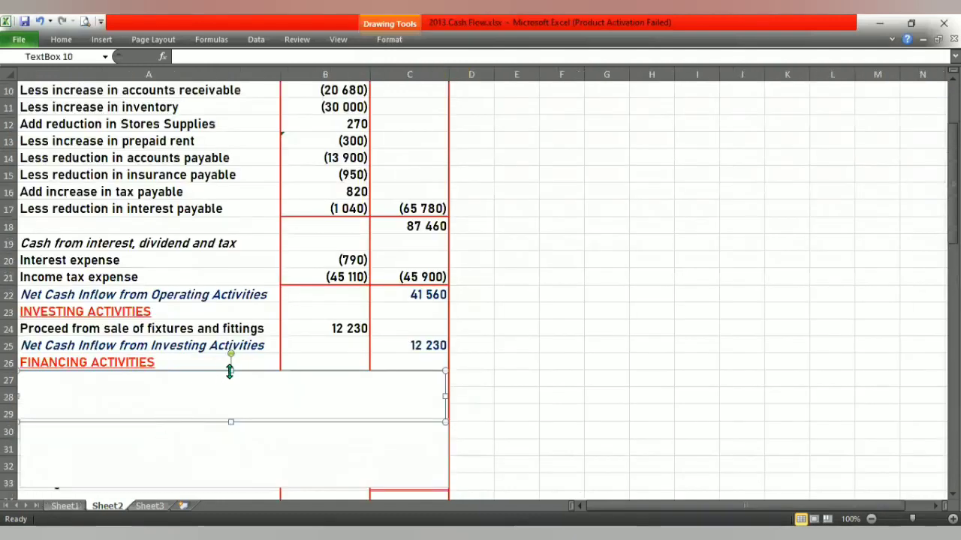
# On Sheet2, delete the blank text box over rows 27 to 29, and shrink the one below to uncover the financing total in row 30.
pyautogui.press('Delete')
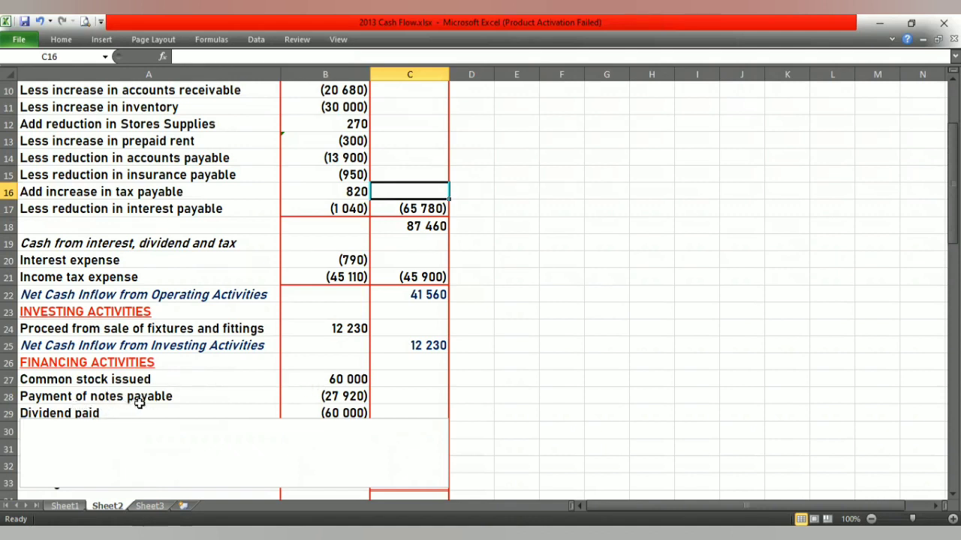
pyautogui.click(225, 418)
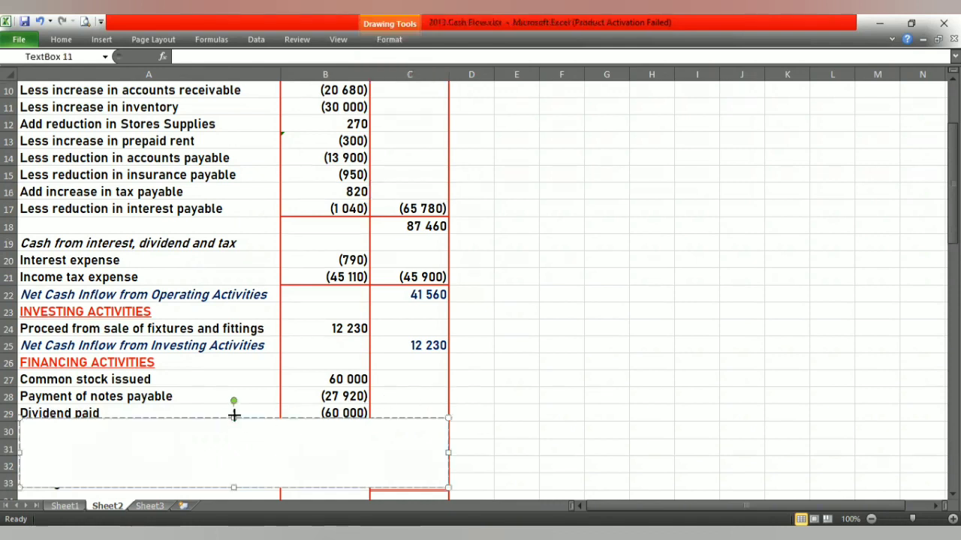
pyautogui.click(232, 423)
pyautogui.moveTo(233, 434); pyautogui.dragTo(231, 440)
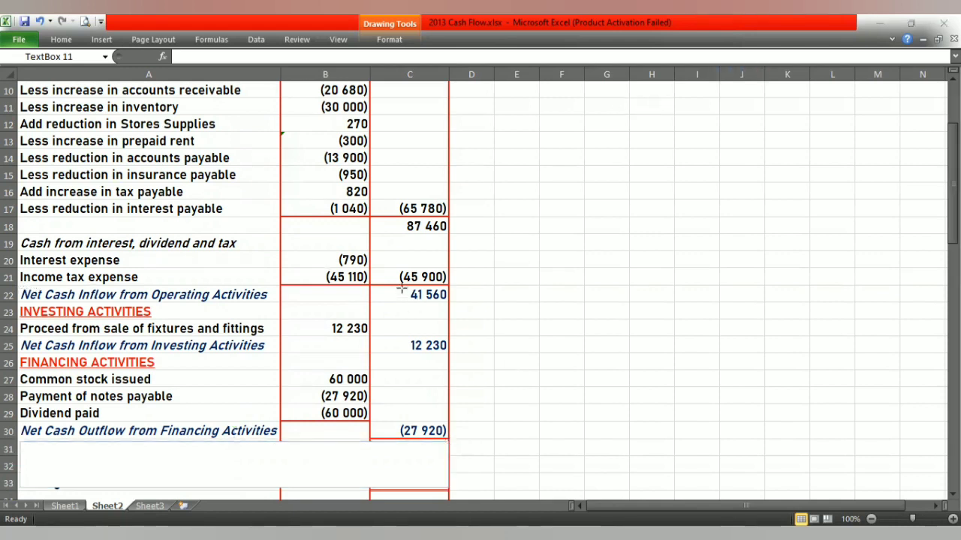
# Circle the net cash figures for operating, investing and financing activities in column C.
pyautogui.moveTo(395, 287); pyautogui.dragTo(467, 310)
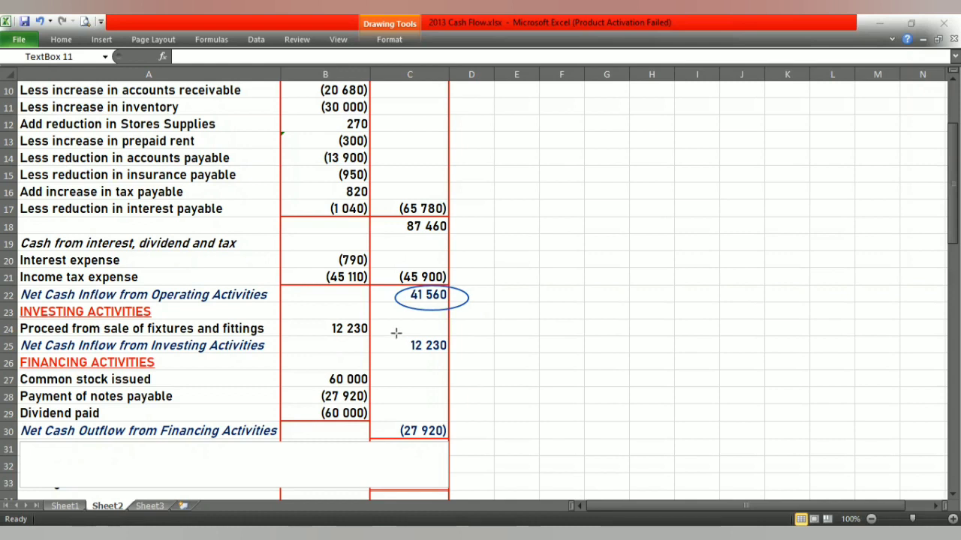
pyautogui.moveTo(395, 333)
pyautogui.mouseDown()
pyautogui.moveTo(397, 358)
pyautogui.moveTo(466, 358)
pyautogui.mouseUp()
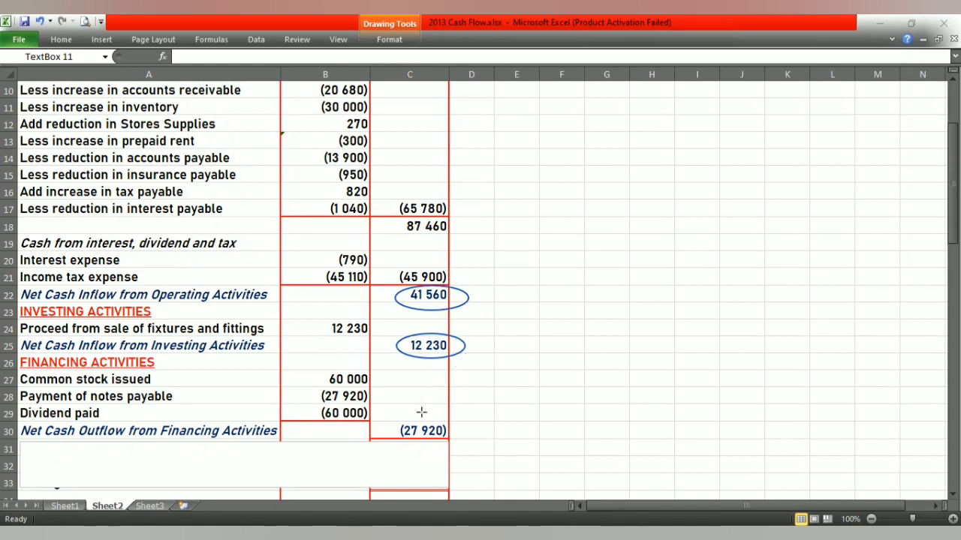
pyautogui.moveTo(388, 419)
pyautogui.mouseDown()
pyautogui.moveTo(414, 443)
pyautogui.moveTo(466, 444)
pyautogui.mouseUp()
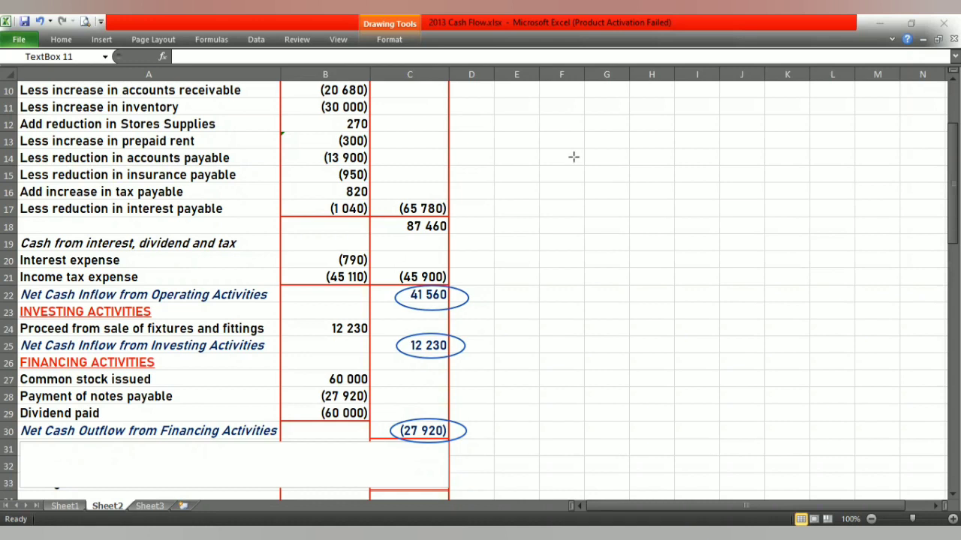
# Clear the circles and shrink the blank text box below row 30 to uncover the "Increase in Cash" line in row 31.
pyautogui.press('Delete')
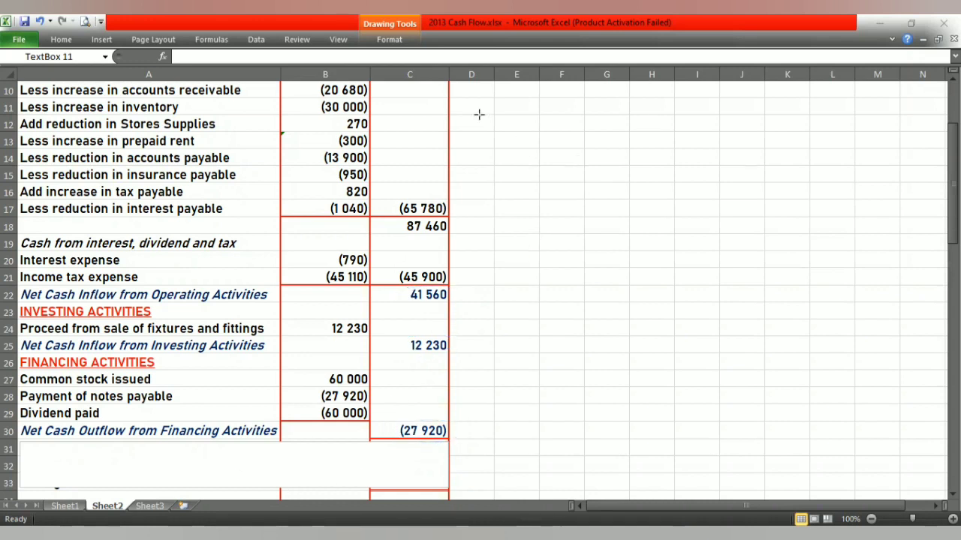
pyautogui.click(268, 444)
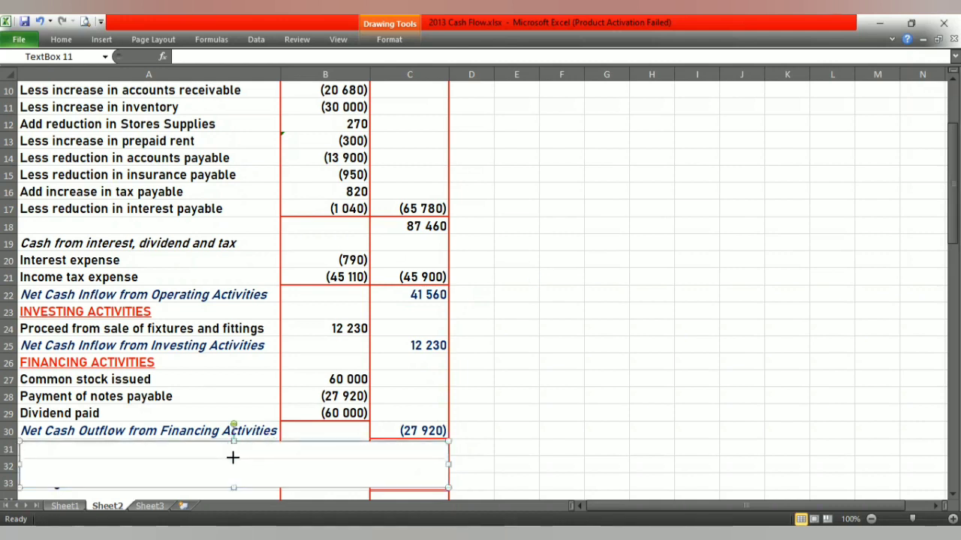
pyautogui.moveTo(234, 442); pyautogui.dragTo(233, 461)
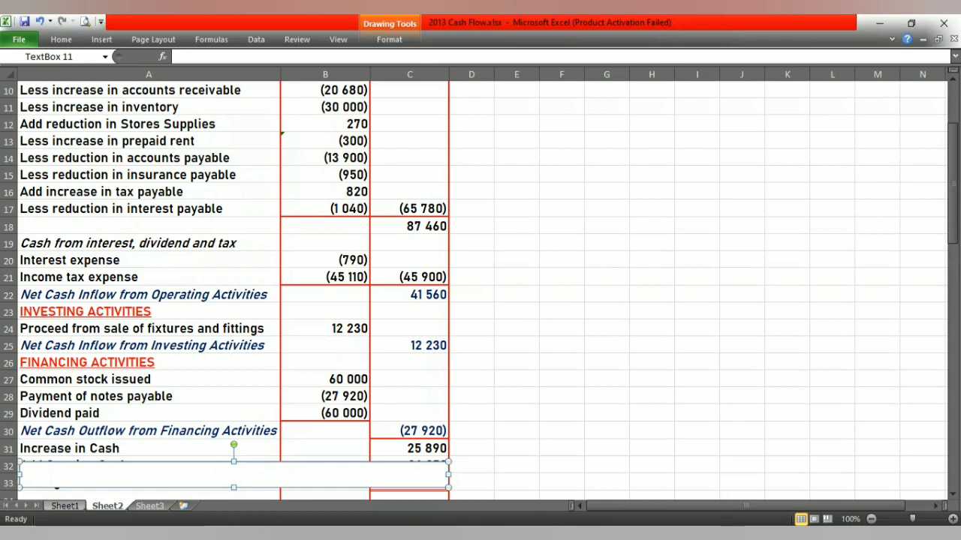
# On Sheet1, box the Cash row with its 2011 and 2010 balances, and compare it with the cash increase on Sheet2.
pyautogui.hotkey('ctrl', 'pageup')
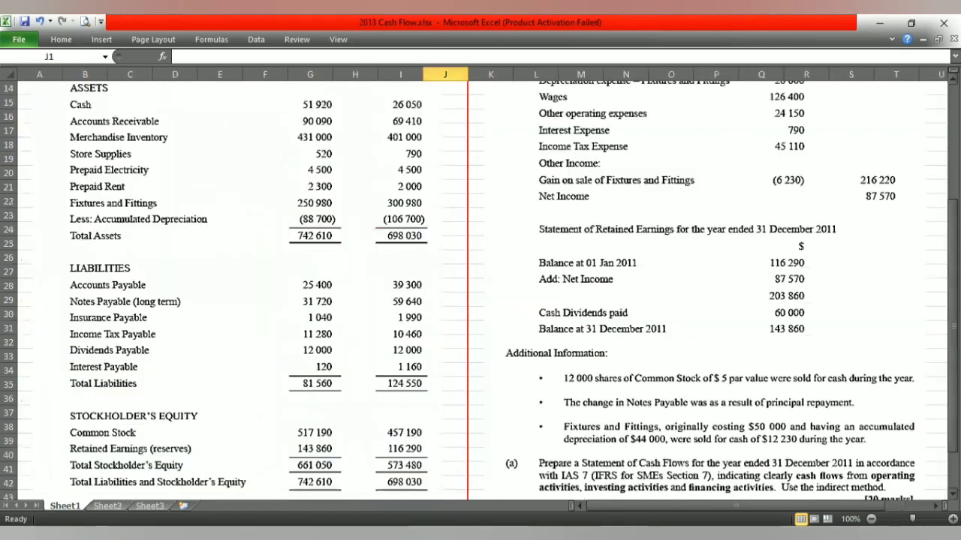
pyautogui.moveTo(953, 322); pyautogui.dragTo(953, 312)
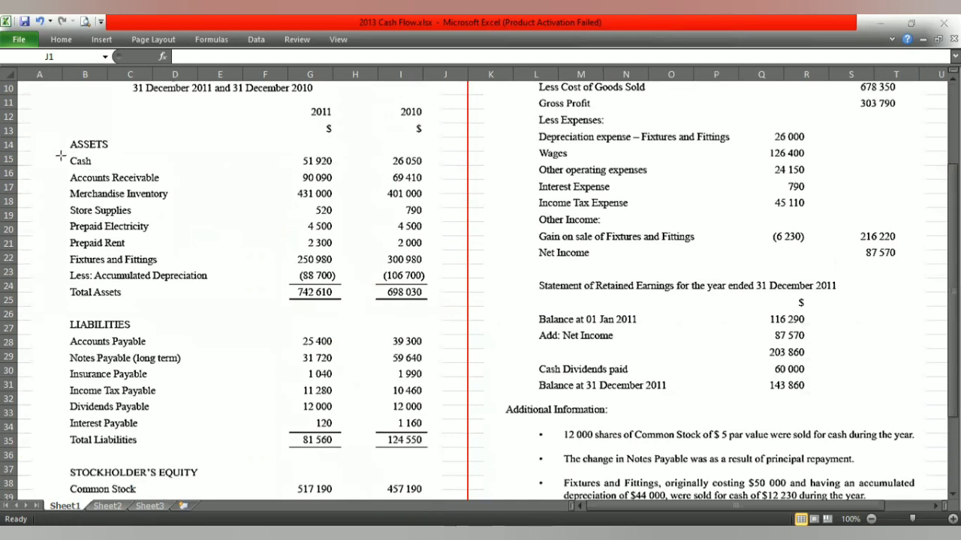
pyautogui.moveTo(60, 155); pyautogui.dragTo(448, 172)
pyautogui.click(107, 506)
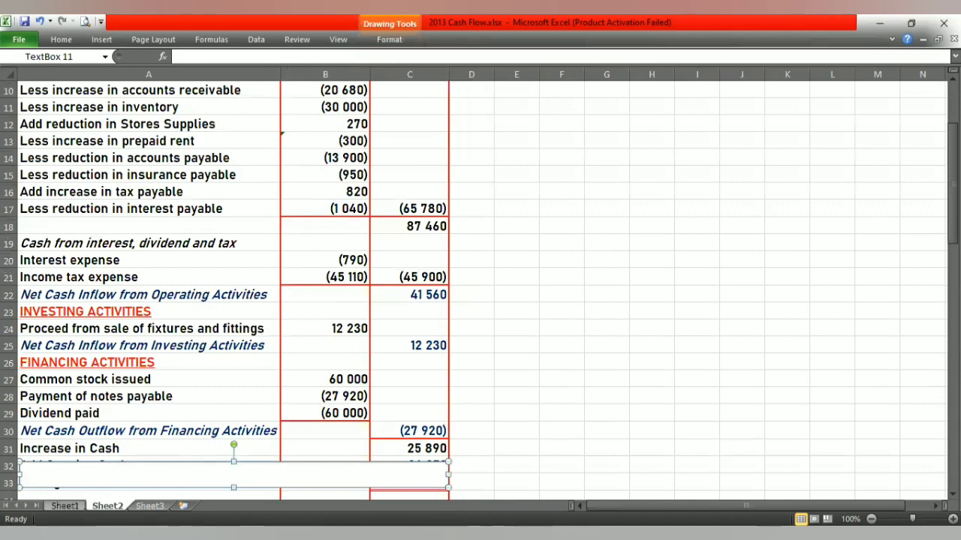
pyautogui.hotkey('ctrl', 'pageup')
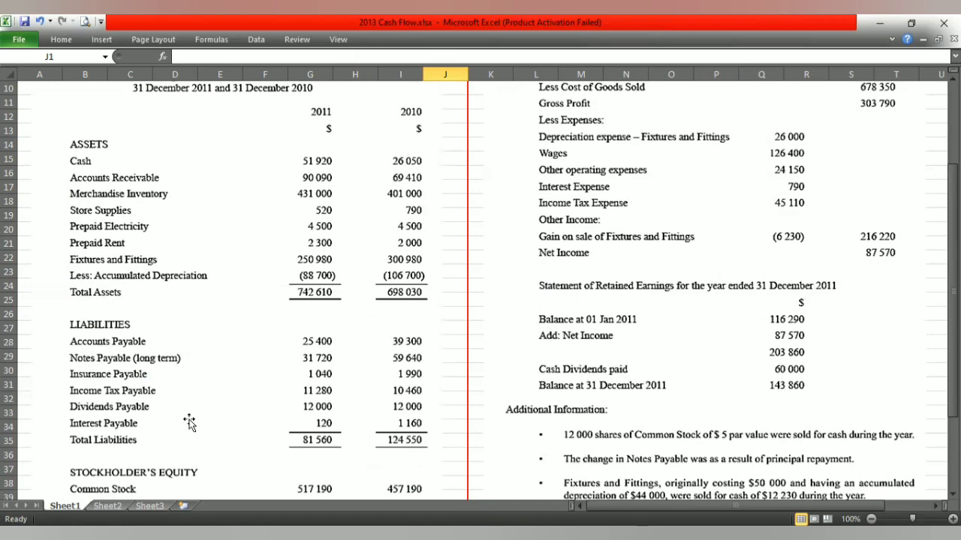
# On Sheet2, shrink the blank text box to uncover "Add Opening Cash" in row 32, and delete it to uncover "Ending Cash Balance" in row 33.
pyautogui.hotkey('ctrl', 'pagedown')
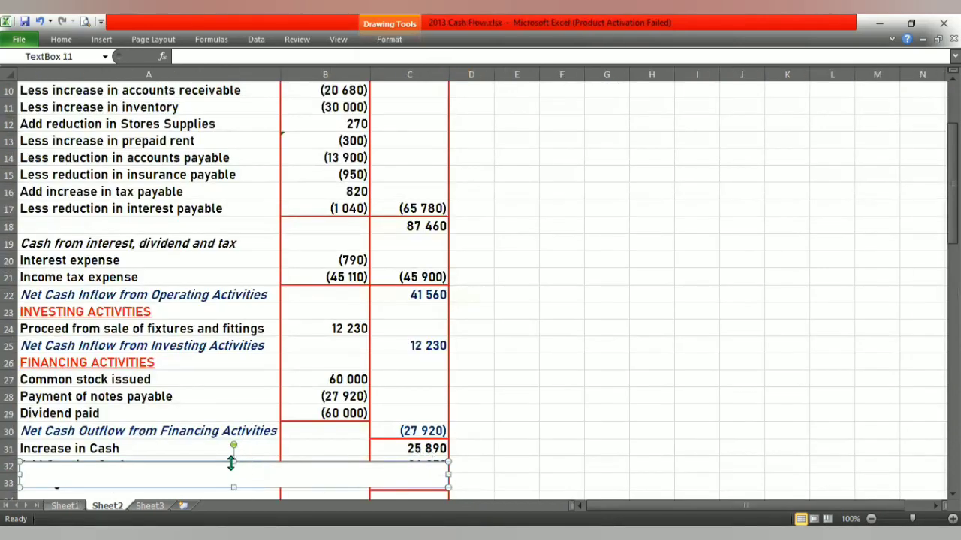
pyautogui.moveTo(229, 474); pyautogui.dragTo(230, 487)
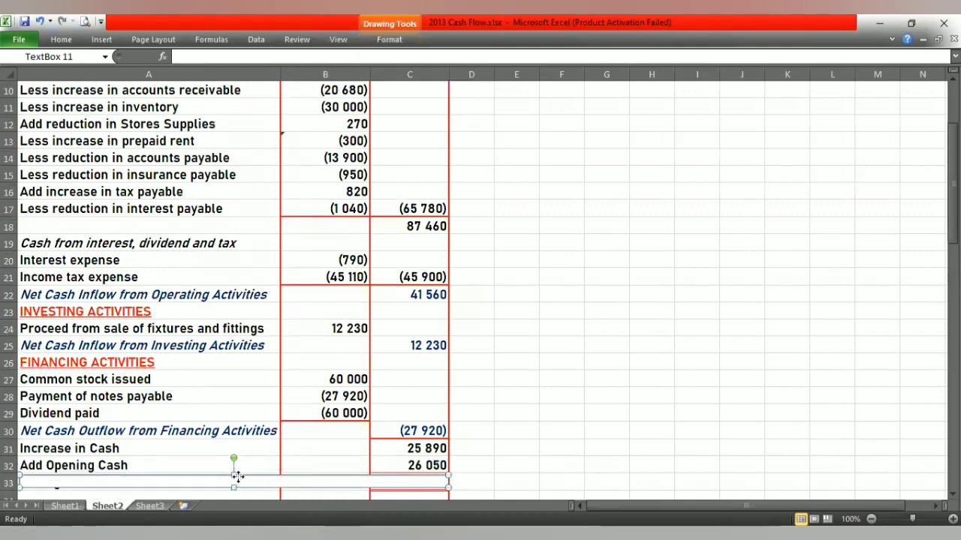
pyautogui.press('Delete')
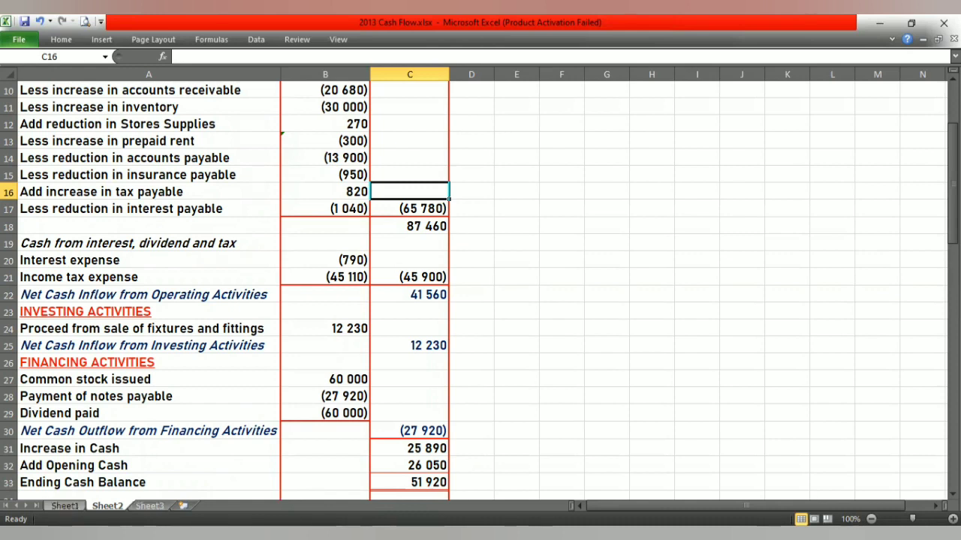
# On Sheet1, box the 2011 Cash balance to check it against the ending cash balance, and return to the cash flow statement on Sheet2.
pyautogui.click(65, 506)
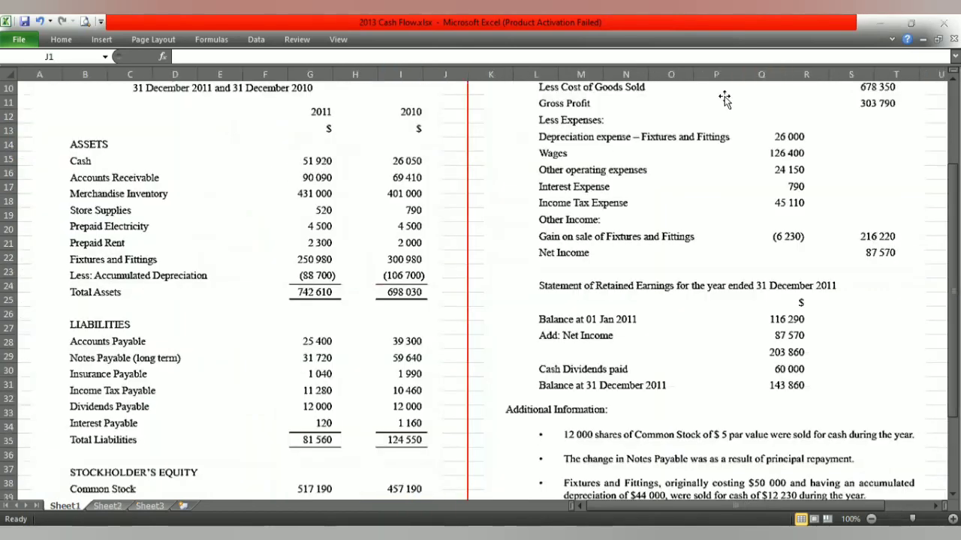
pyautogui.moveTo(283, 148); pyautogui.dragTo(349, 172)
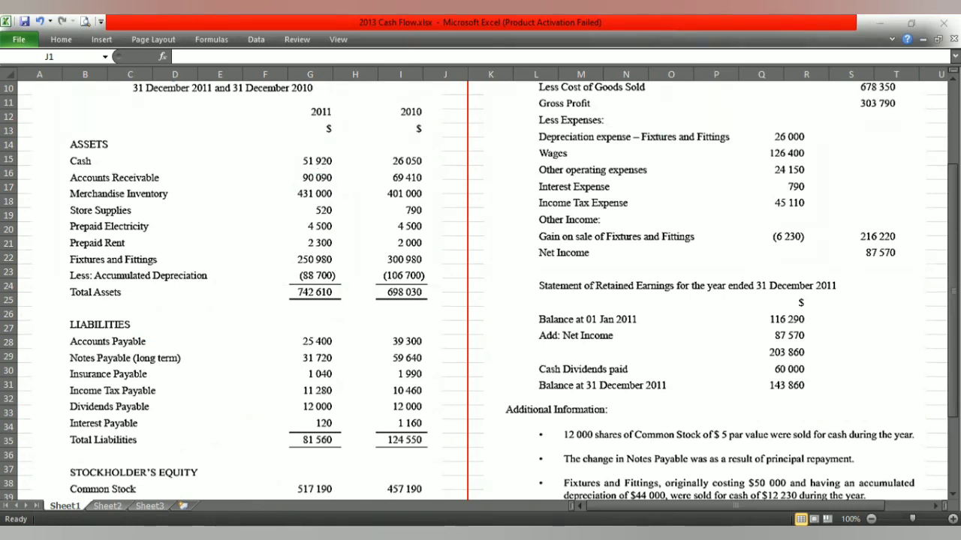
pyautogui.hotkey('ctrl', 'pagedown')
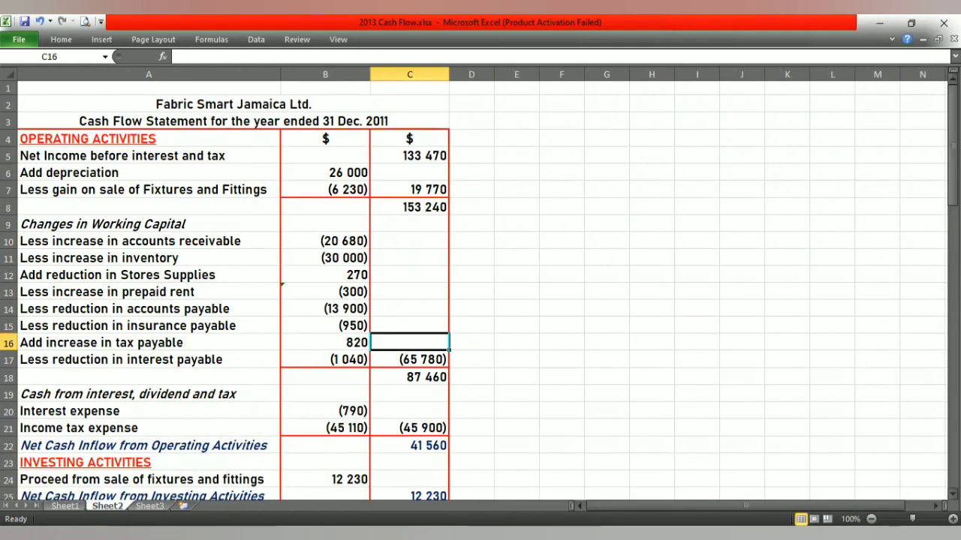